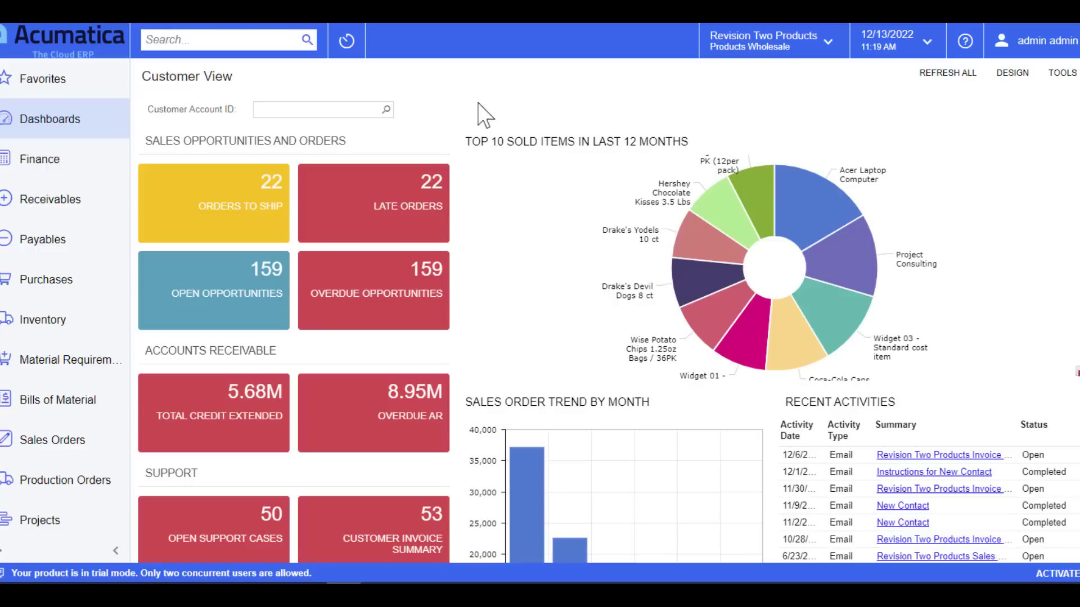
Preview the Customer View dashboard for AACUSTOMER, then clear the customer filter to reload all customers.
{"action": "left_click", "coordinate": [385, 111]}
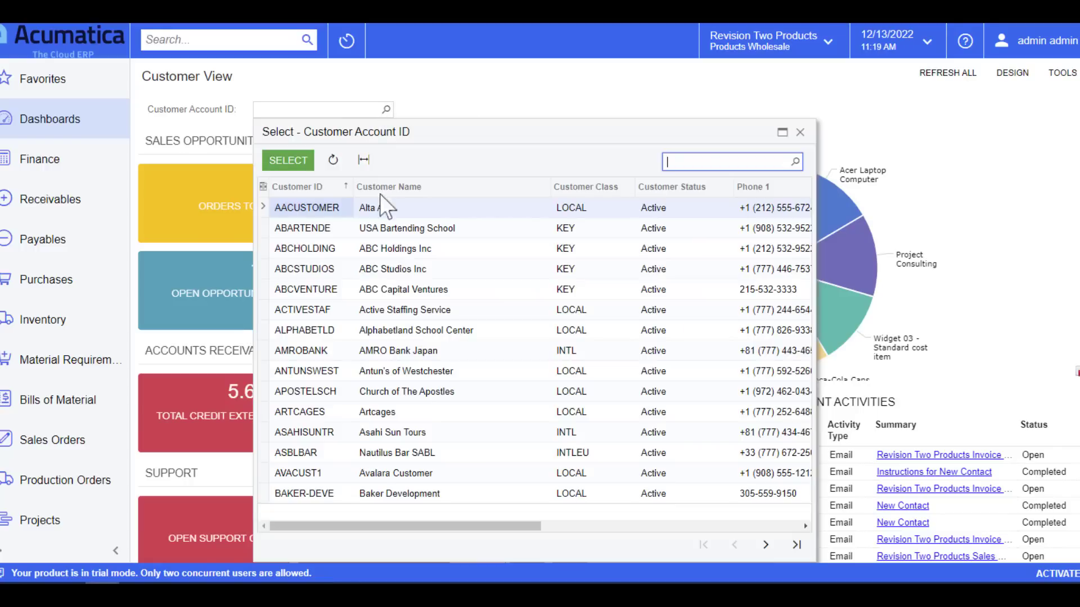
{"action": "double_click", "coordinate": [373, 209]}
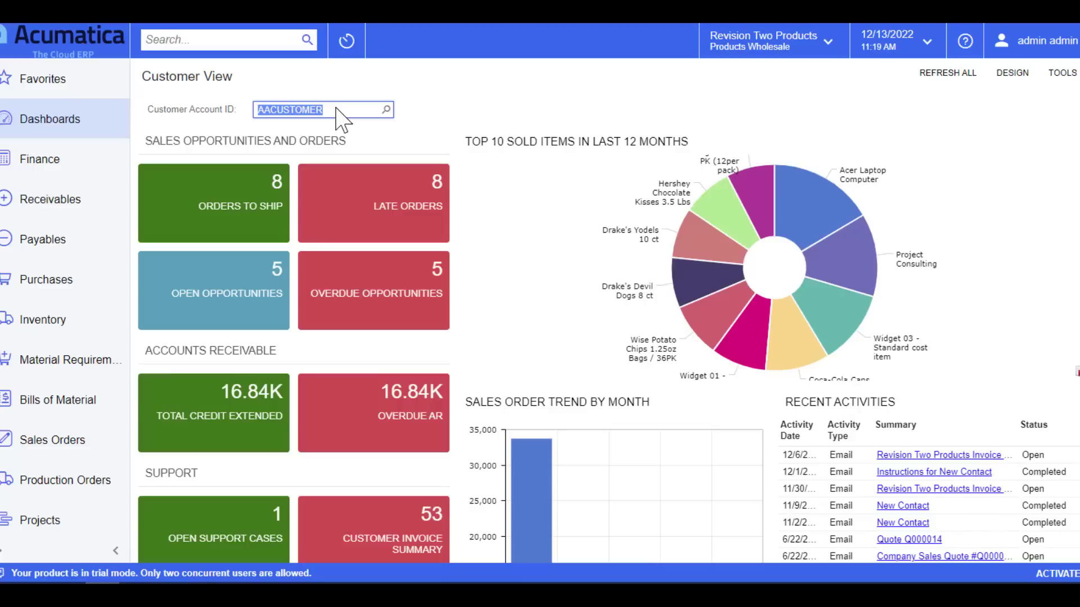
{"action": "key", "text": "BackSpace"}
{"action": "left_click", "coordinate": [457, 91]}
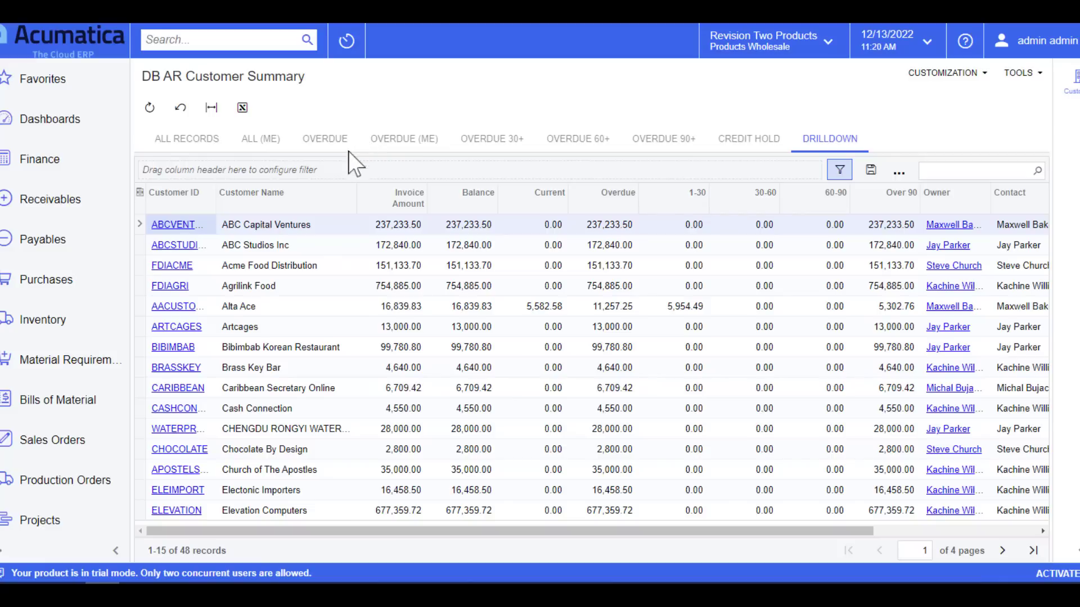
{"action": "left_click_drag", "start_coordinate": [301, 209], "coordinate": [255, 169]}
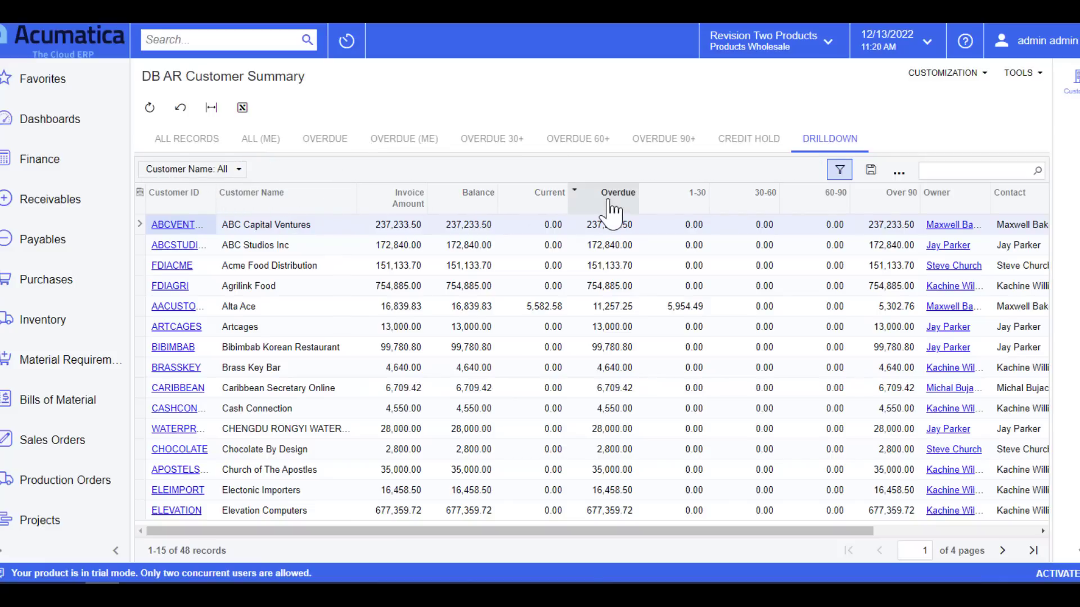
{"action": "left_click_drag", "start_coordinate": [613, 212], "coordinate": [306, 168]}
{"action": "left_click", "coordinate": [323, 170]}
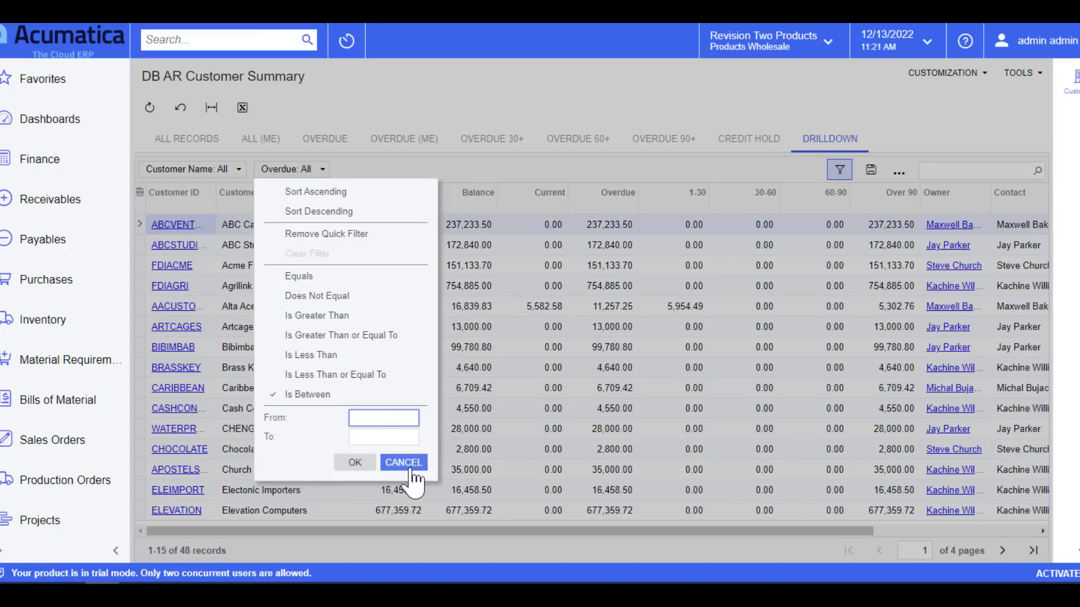
{"action": "left_click", "coordinate": [404, 463]}
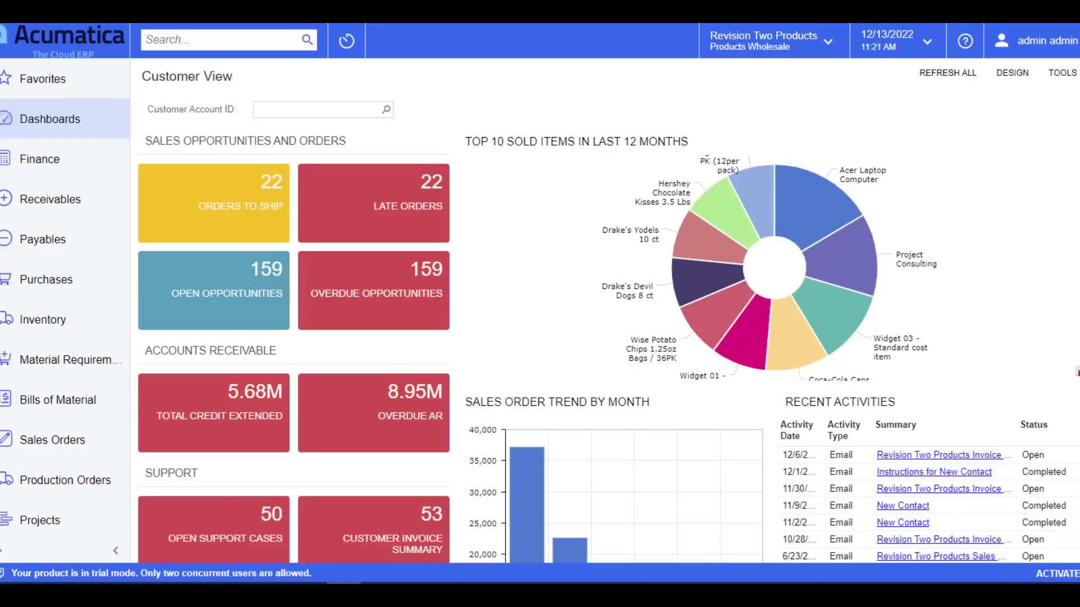
In design mode, move the top sold items pie chart and sales order trend widgets, then restore their places.
{"action": "left_click", "coordinate": [1013, 73]}
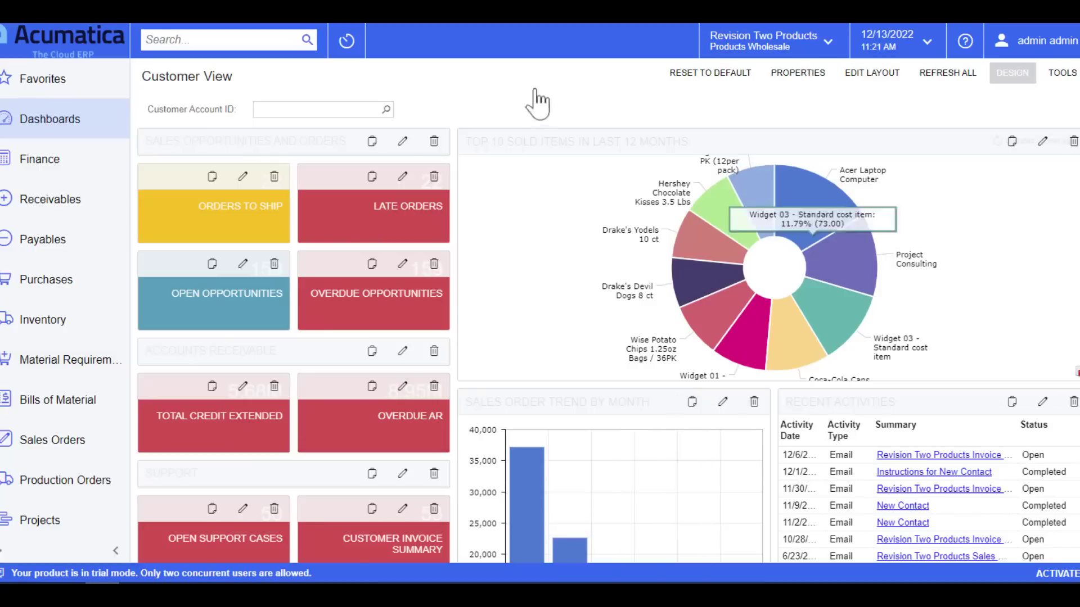
{"action": "left_click_drag", "start_coordinate": [649, 144], "coordinate": [638, 423]}
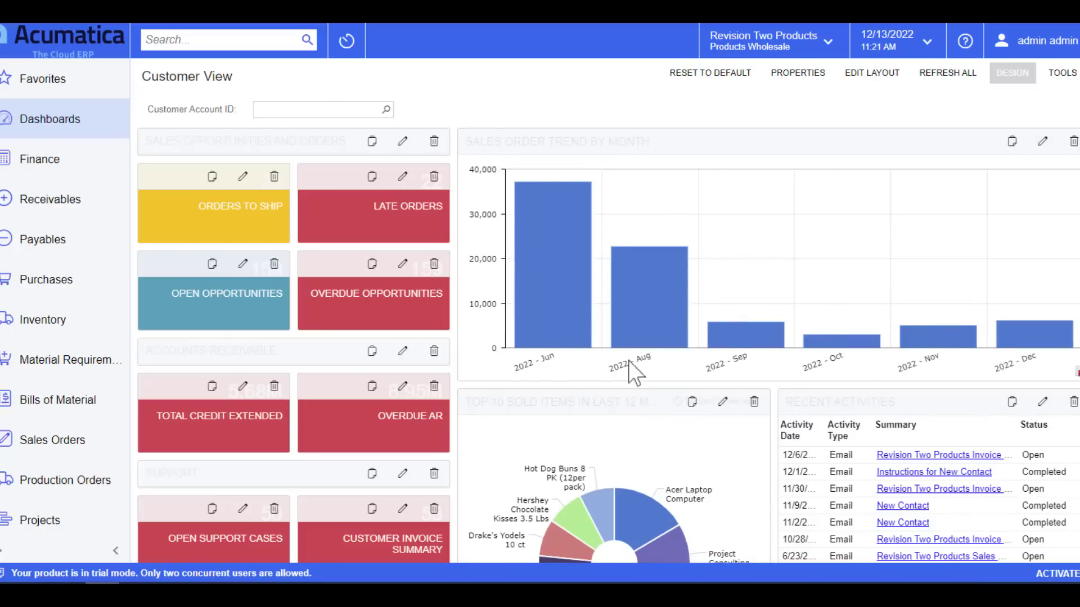
{"action": "left_click_drag", "start_coordinate": [563, 167], "coordinate": [564, 410]}
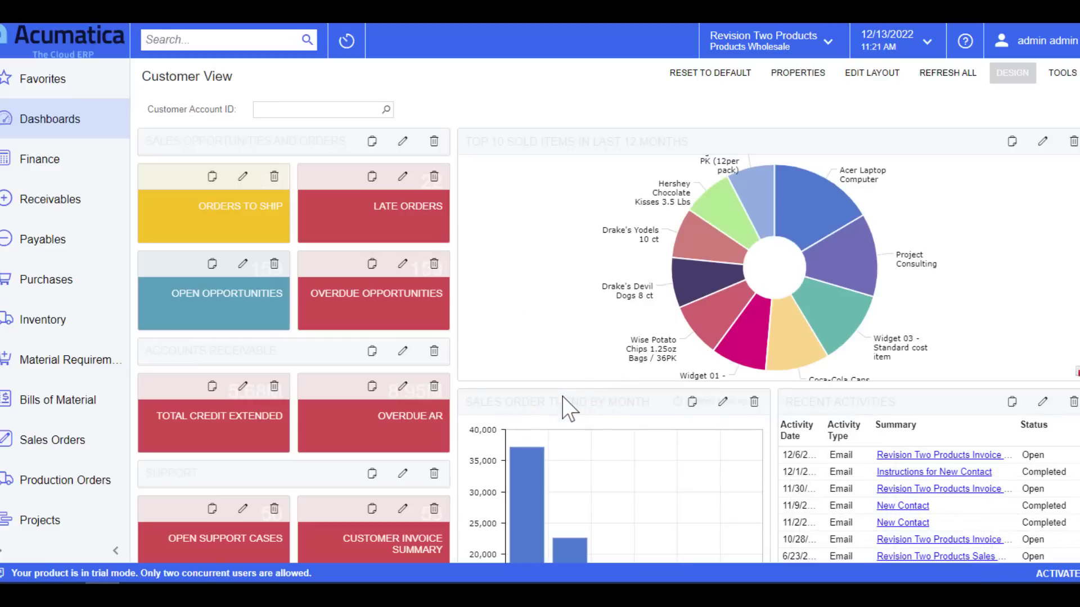
{"action": "left_click", "coordinate": [402, 179]}
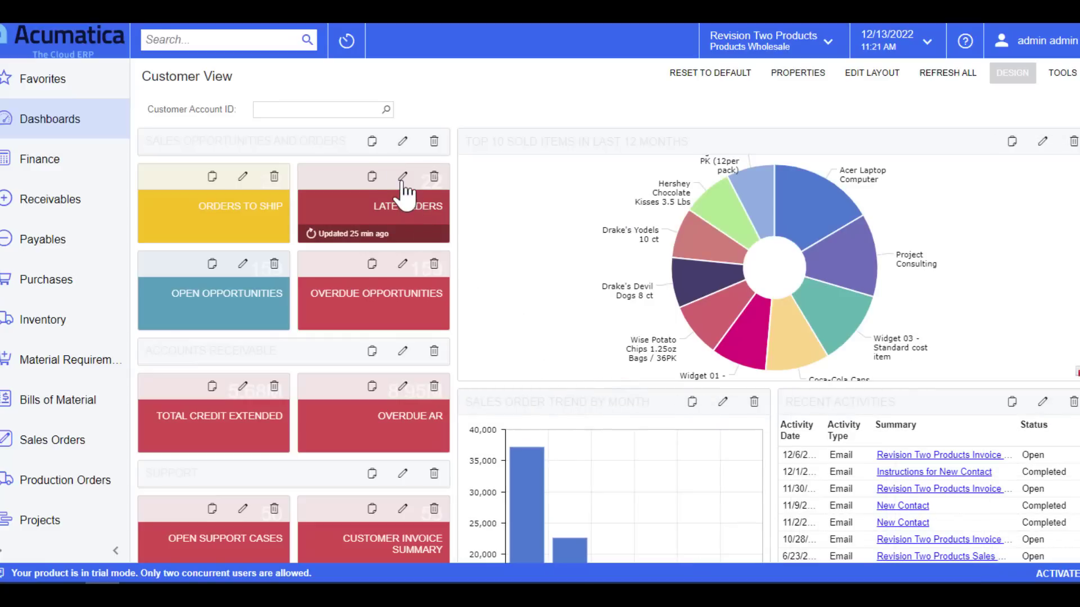
{"action": "scroll", "coordinate": [405, 191], "scroll_direction": "down", "scroll_amount": 5}
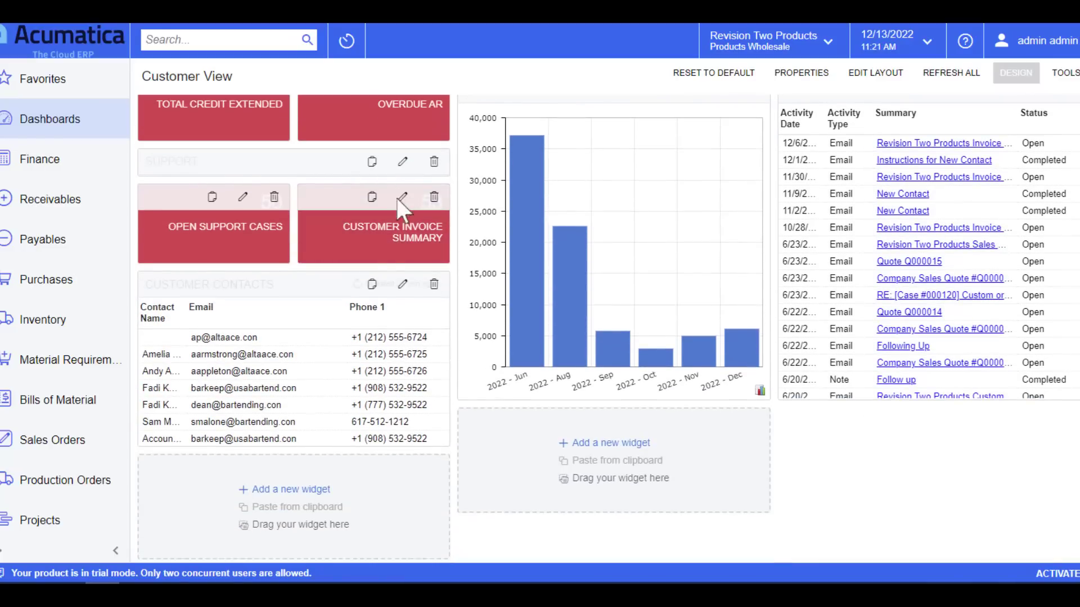
{"action": "left_click", "coordinate": [308, 493]}
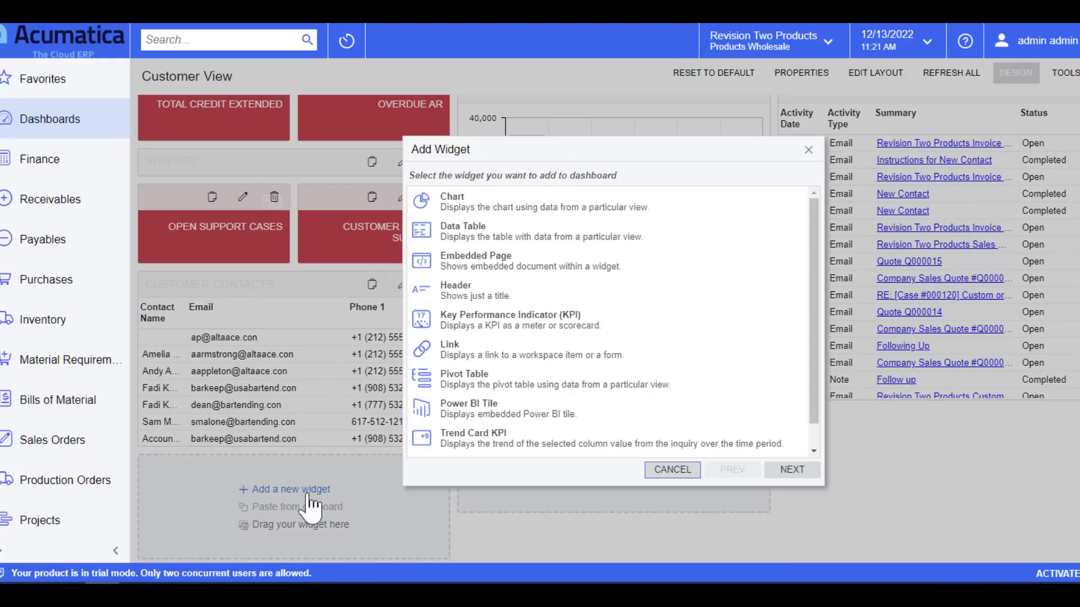
{"action": "key", "text": "Down"}
{"action": "key", "text": "Up"}
{"action": "key", "text": "Up"}
{"action": "key", "text": "Up"}
{"action": "key", "text": "Up"}
{"action": "key", "text": "Up"}
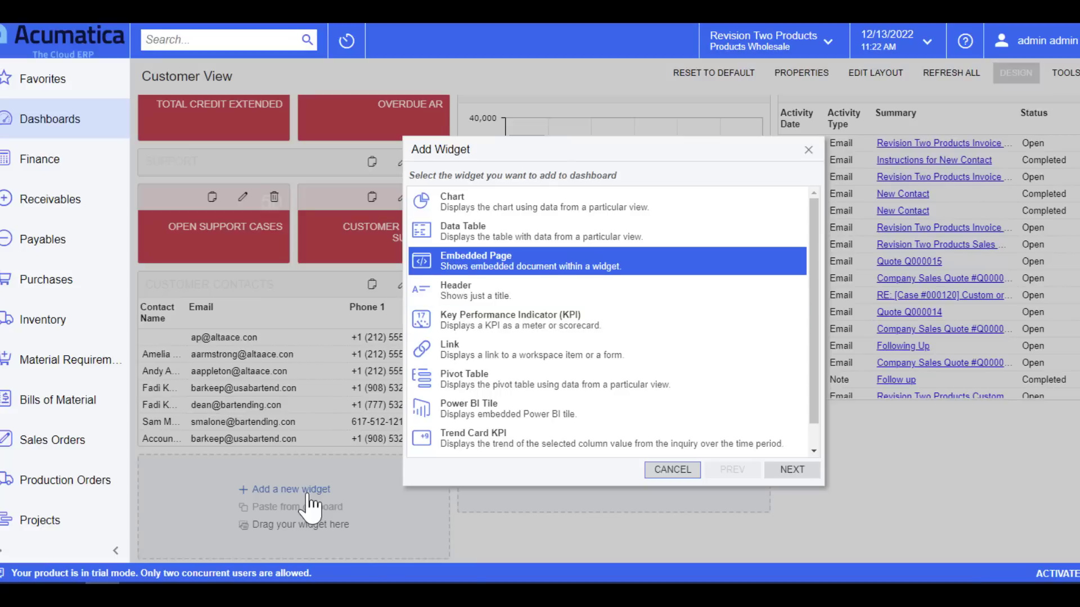
{"action": "key", "text": "Down"}
{"action": "key", "text": "Down"}
{"action": "key", "text": "Down"}
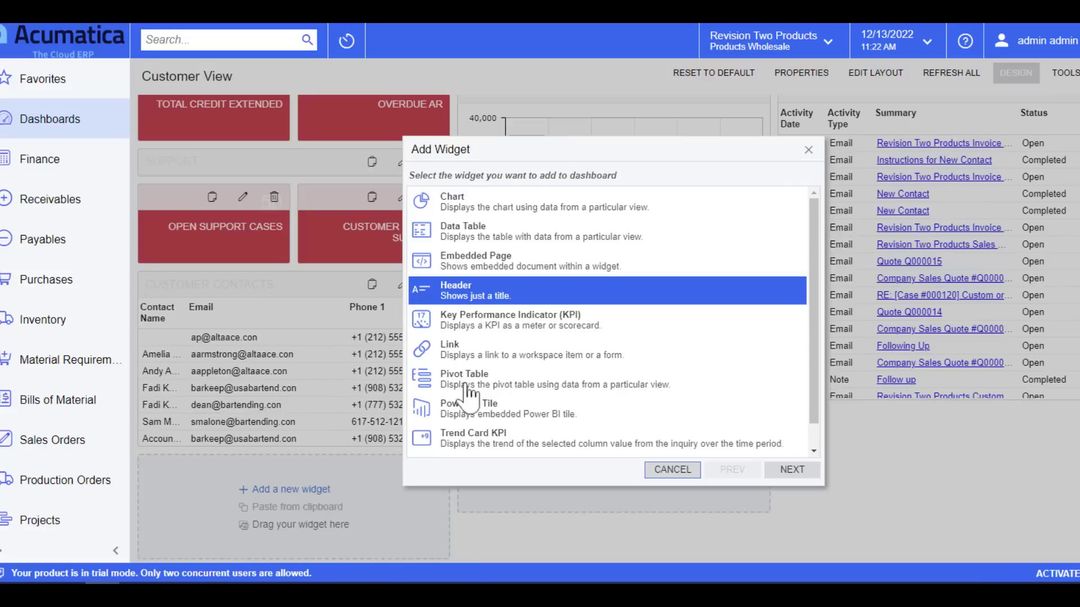
{"action": "left_click", "coordinate": [562, 327]}
{"action": "left_click", "coordinate": [539, 382]}
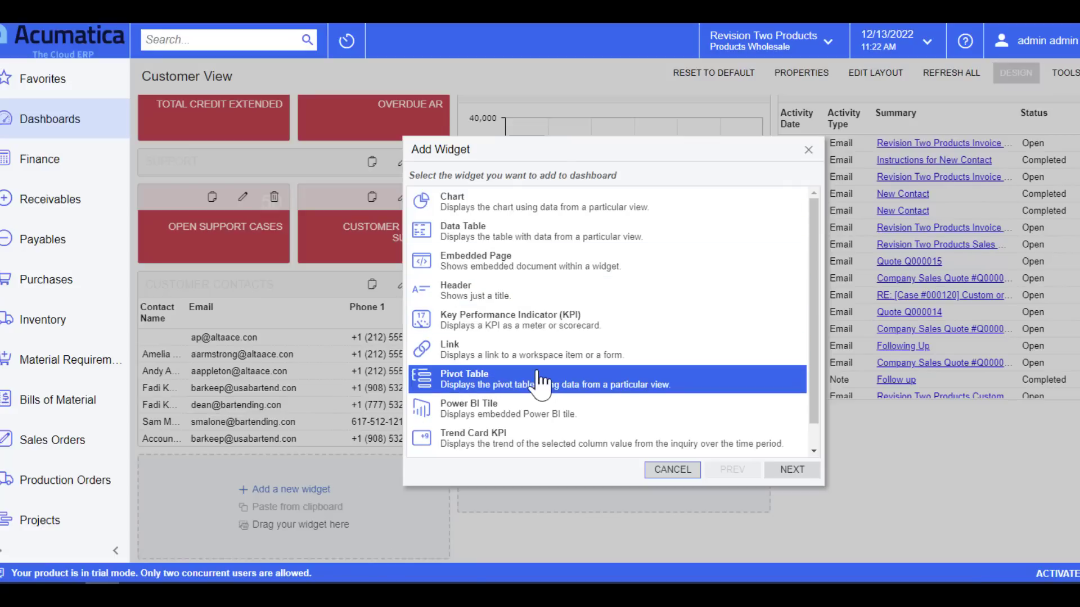
{"action": "key", "text": "Up"}
{"action": "key", "text": "Up"}
{"action": "key", "text": "Up"}
{"action": "left_click", "coordinate": [544, 239]}
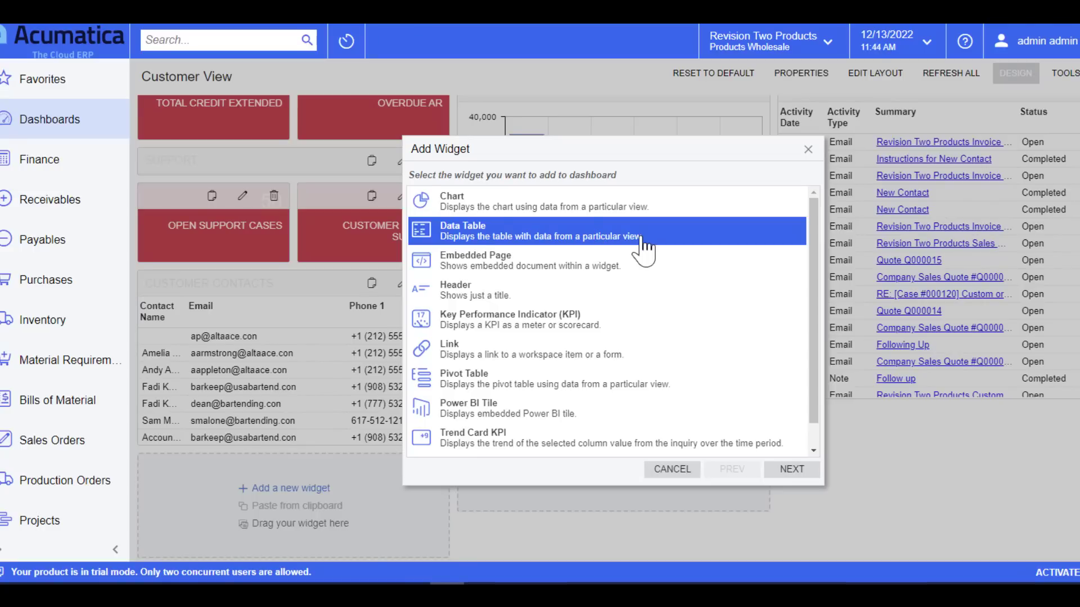
{"action": "left_click", "coordinate": [808, 150]}
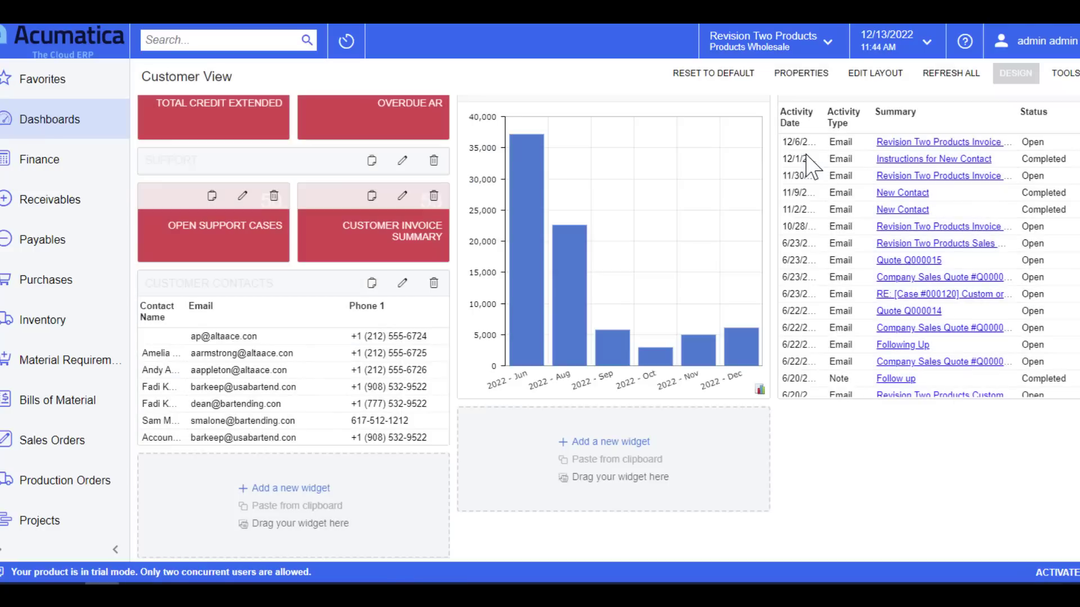
Exit design mode on the Customer View dashboard.
{"action": "left_click", "coordinate": [1024, 78]}
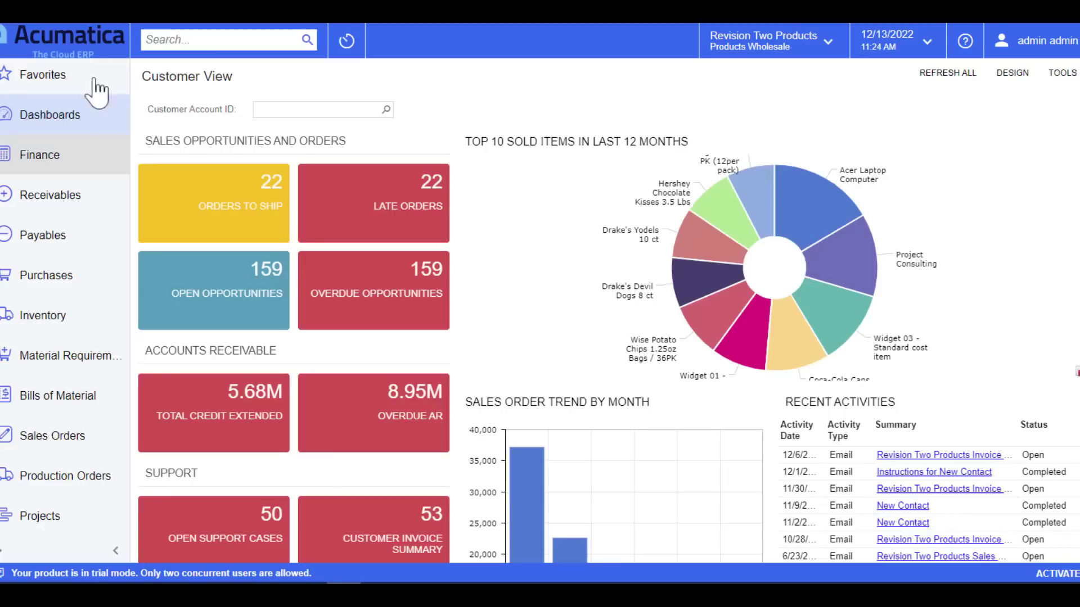
Browse the Purchases menu, then show the Favorites list.
{"action": "left_click", "coordinate": [47, 291]}
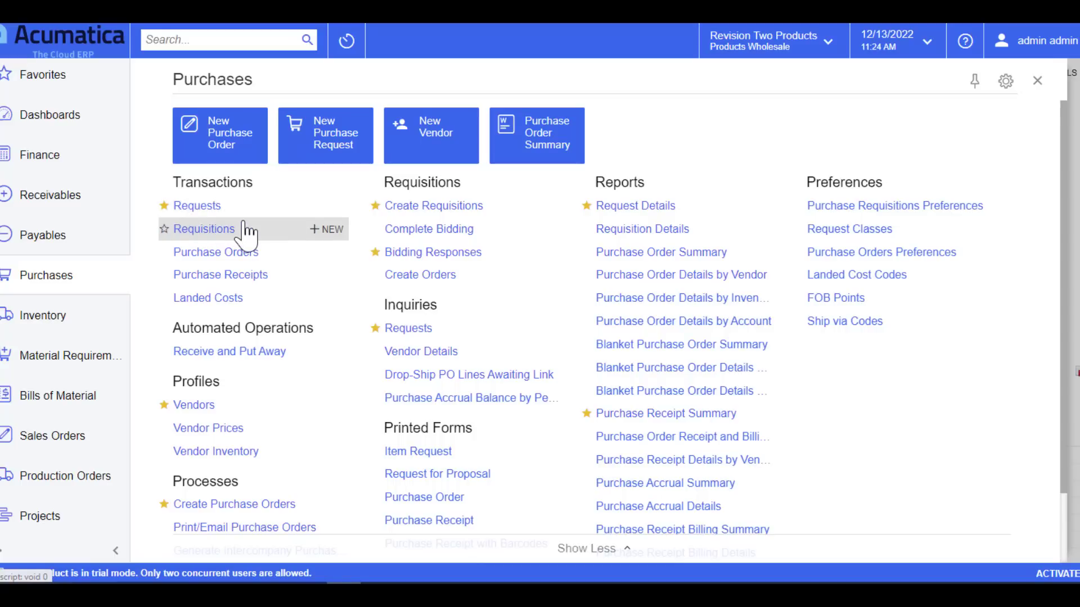
{"action": "left_click", "coordinate": [57, 81]}
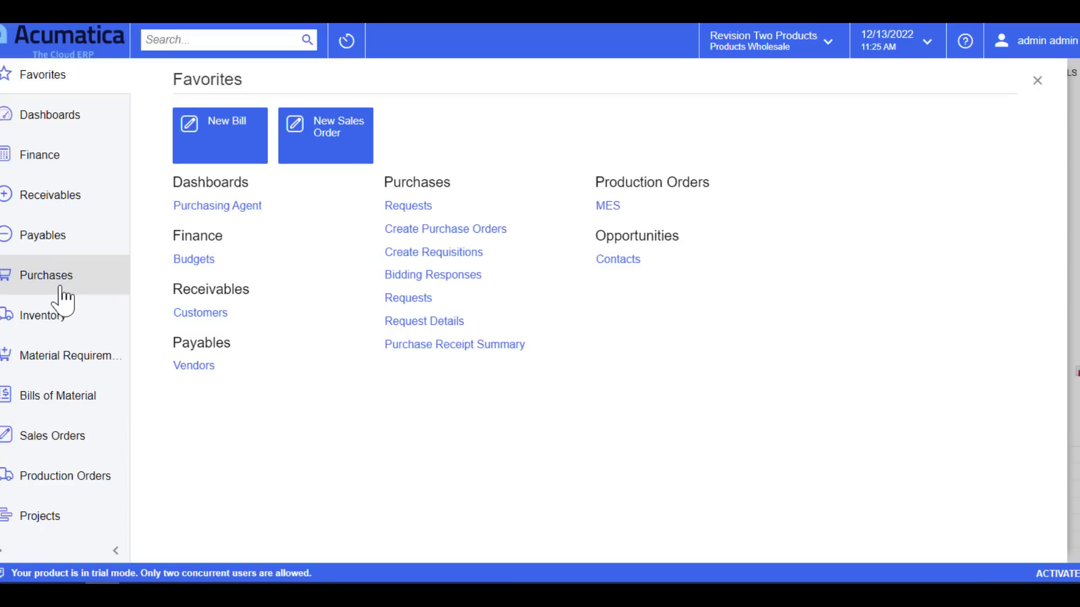
Star Sales Orders and Picking Worksheets as favorites, confirm them in Favorites, and return to Dashboards.
{"action": "left_click", "coordinate": [48, 439]}
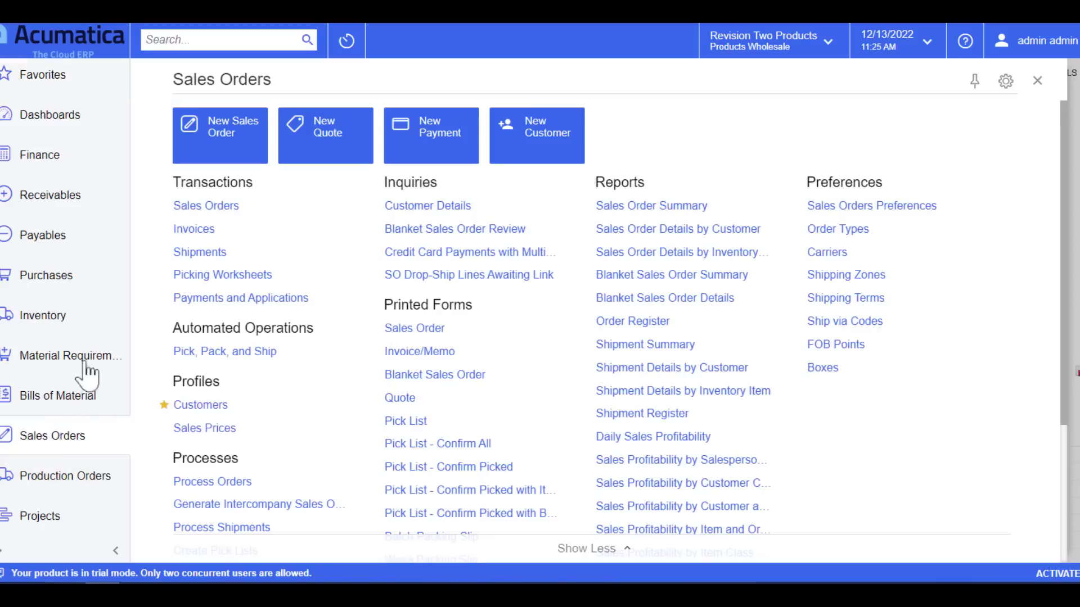
{"action": "left_click", "coordinate": [164, 206]}
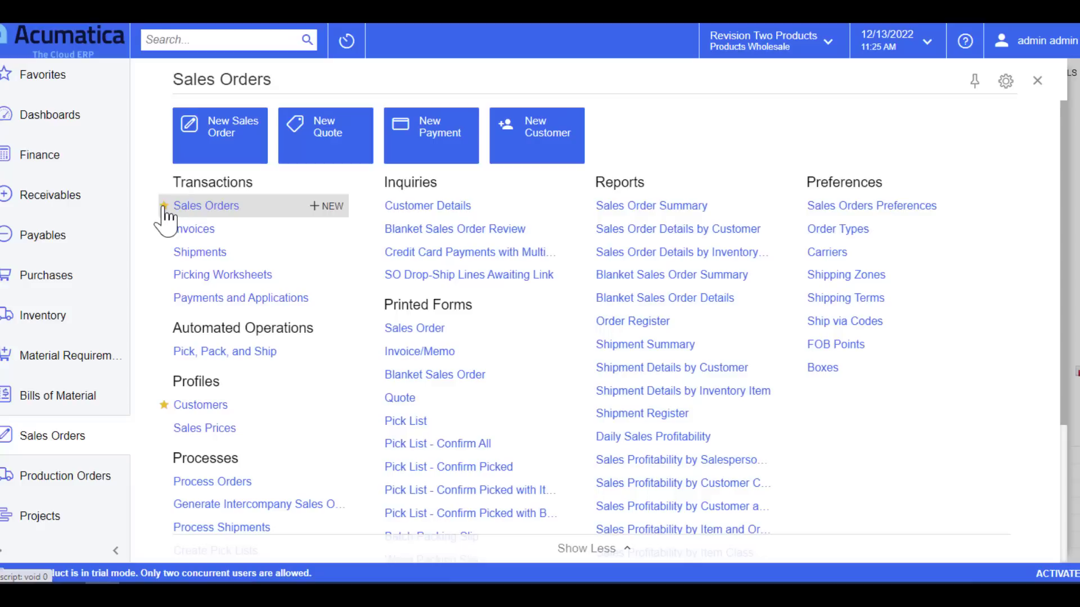
{"action": "left_click", "coordinate": [164, 276]}
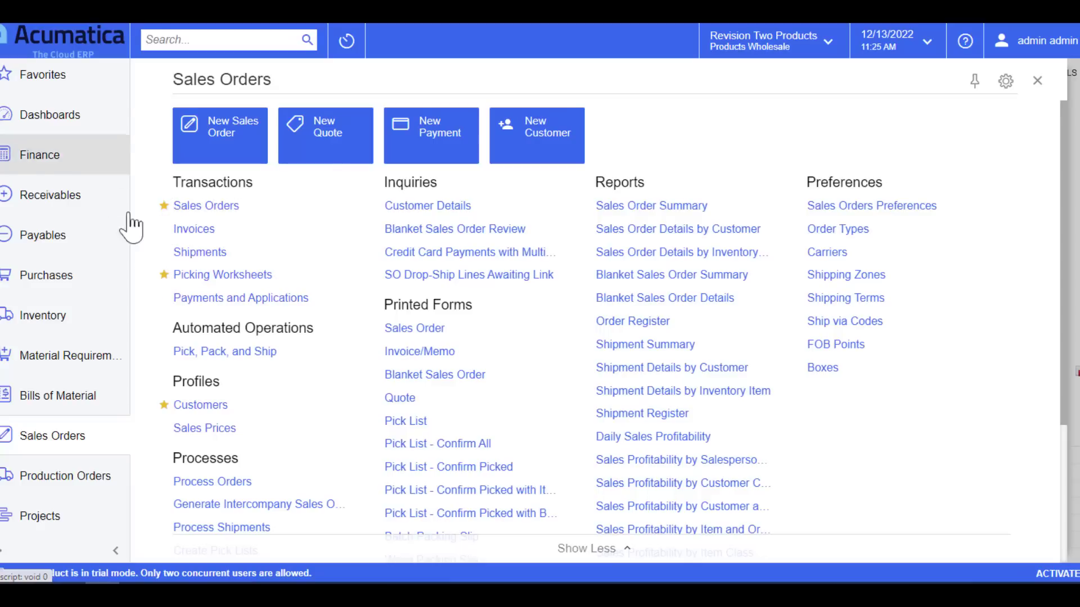
{"action": "left_click", "coordinate": [59, 78]}
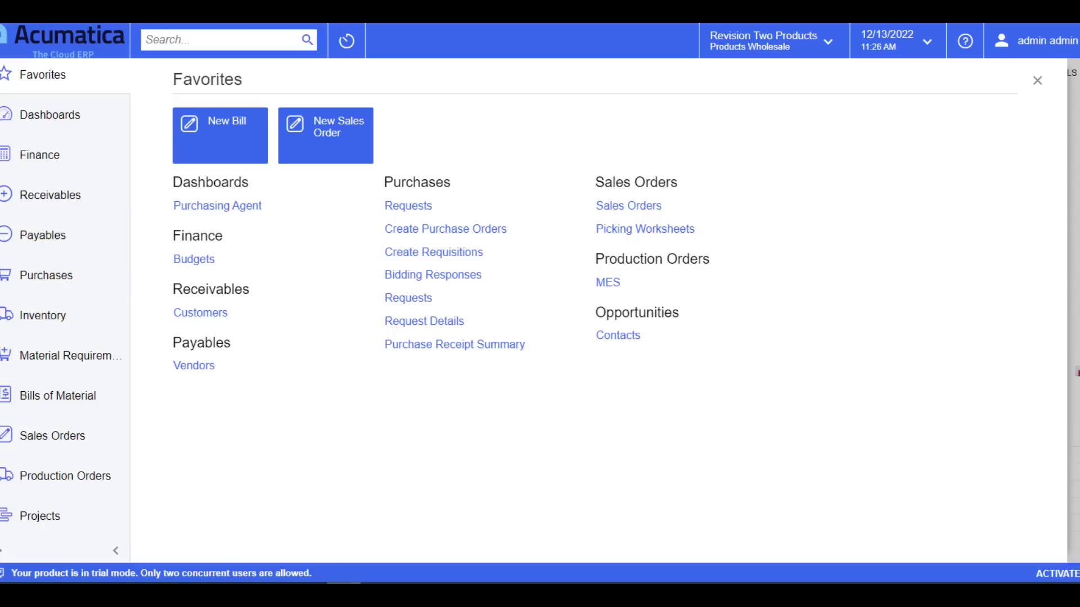
{"action": "left_click", "coordinate": [47, 42]}
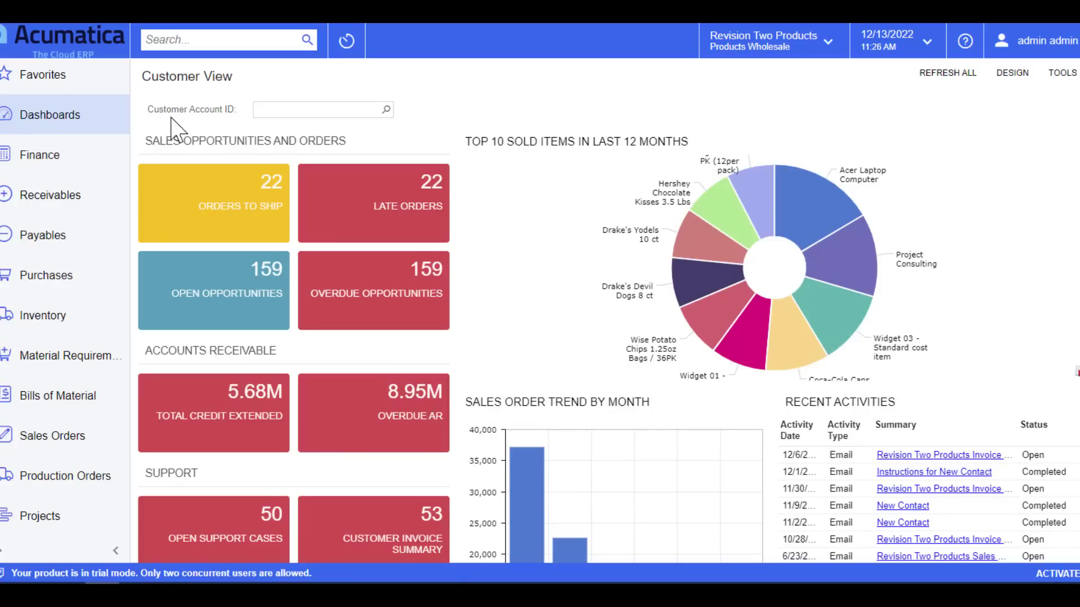
{"action": "left_click", "coordinate": [194, 43]}
Search the system for 'Invoice' and browse the matching files, transactions and profiles.
{"action": "left_click", "coordinate": [159, 38]}
{"action": "type", "text": "Invoice"}
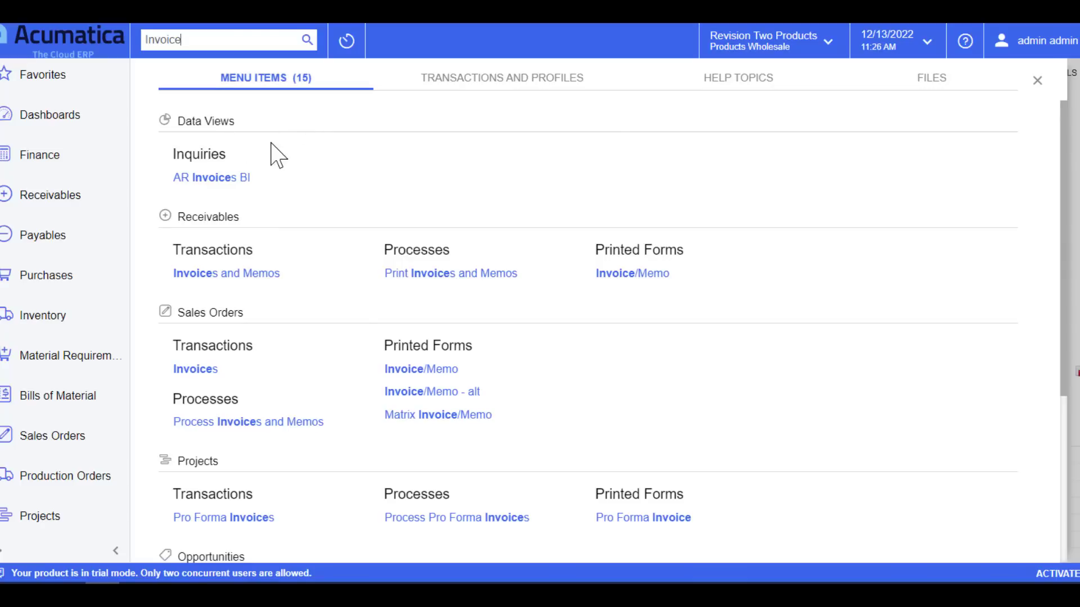
{"action": "left_click", "coordinate": [934, 81]}
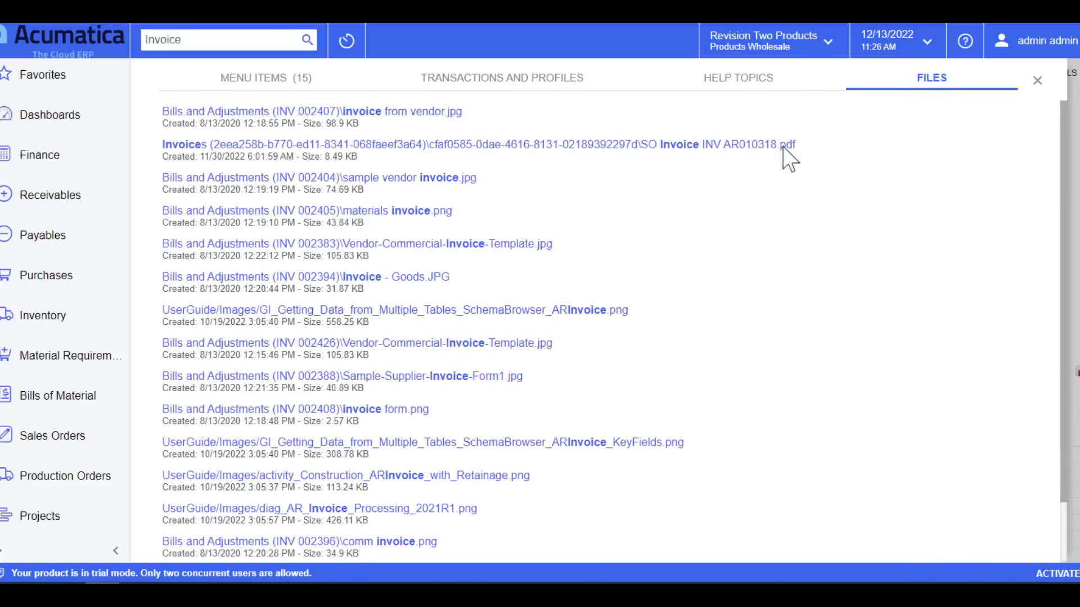
{"action": "left_click", "coordinate": [481, 84]}
{"action": "left_click", "coordinate": [479, 80]}
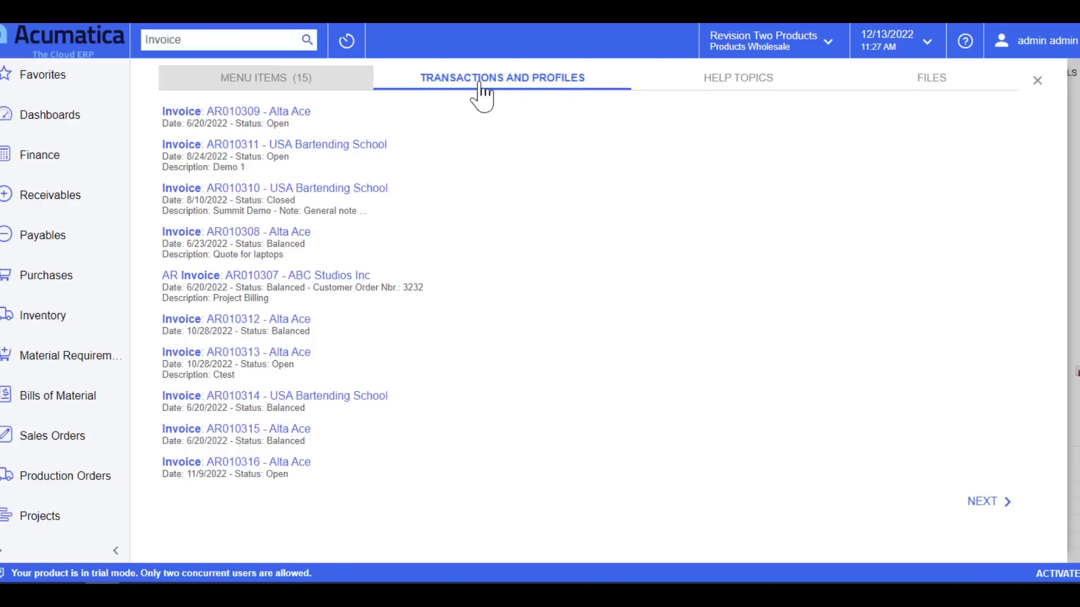
{"action": "key", "text": "Down"}
{"action": "key", "text": "Down"}
{"action": "key", "text": "Down"}
{"action": "key", "text": "Down"}
{"action": "key", "text": "Down"}
{"action": "key", "text": "Down"}
{"action": "key", "text": "Down"}
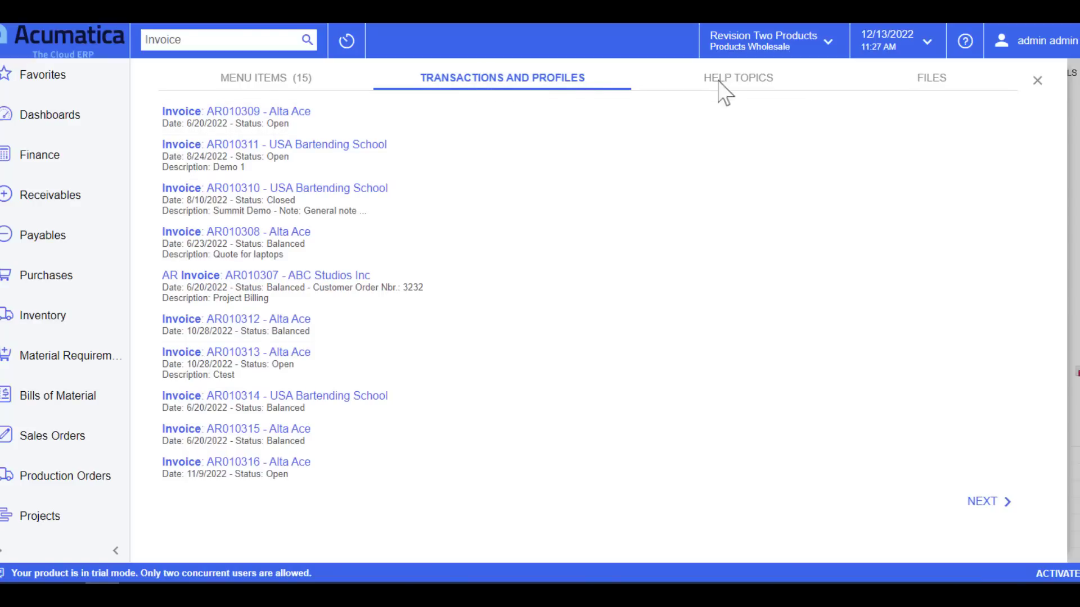
View the help topics matching 'Invoice', then go back to the dashboard.
{"action": "left_click", "coordinate": [726, 79]}
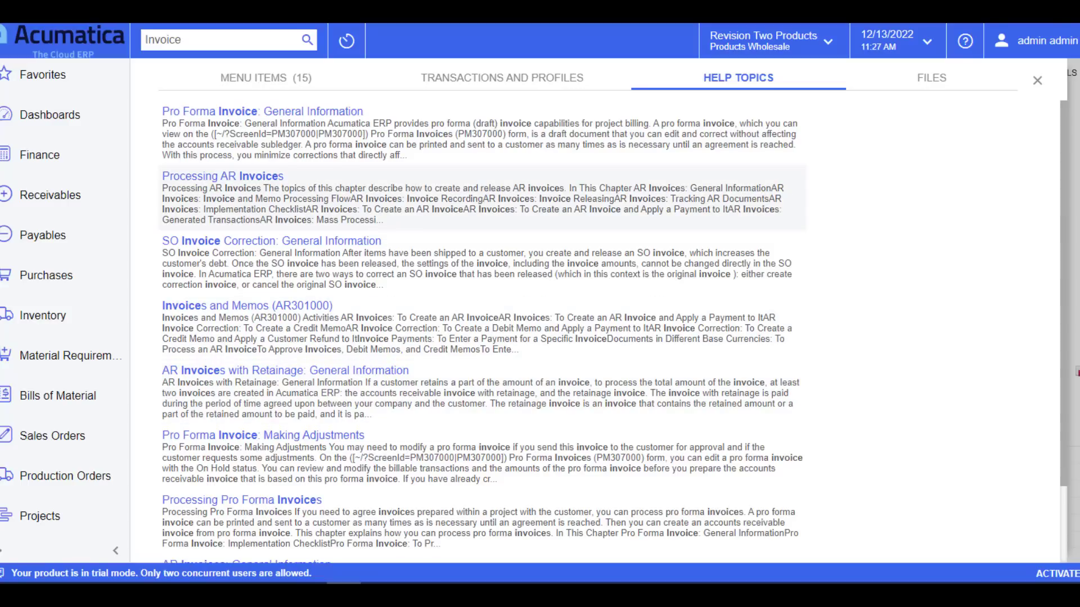
{"action": "left_click", "coordinate": [89, 49]}
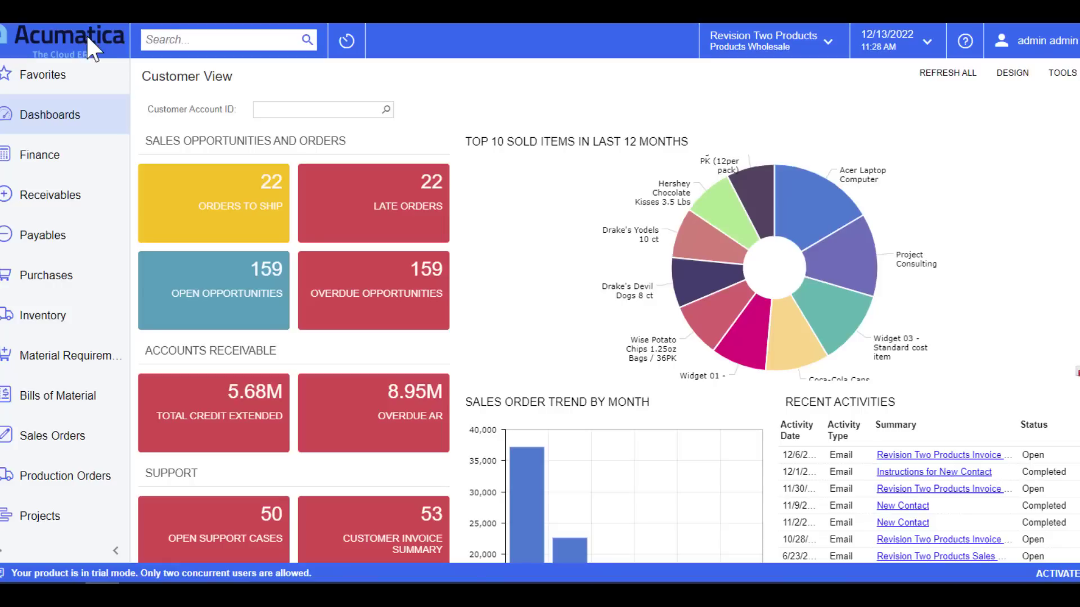
Open stock item AMFD 001, review its Color attribute choices, and return to the Stock Items list.
{"action": "left_click", "coordinate": [31, 316]}
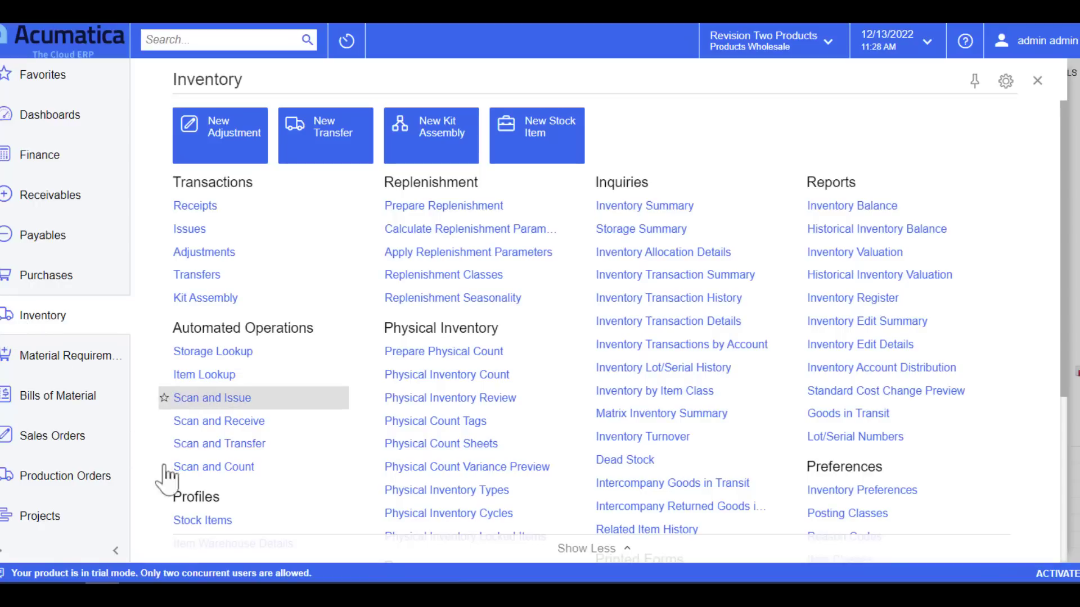
{"action": "left_click", "coordinate": [216, 522]}
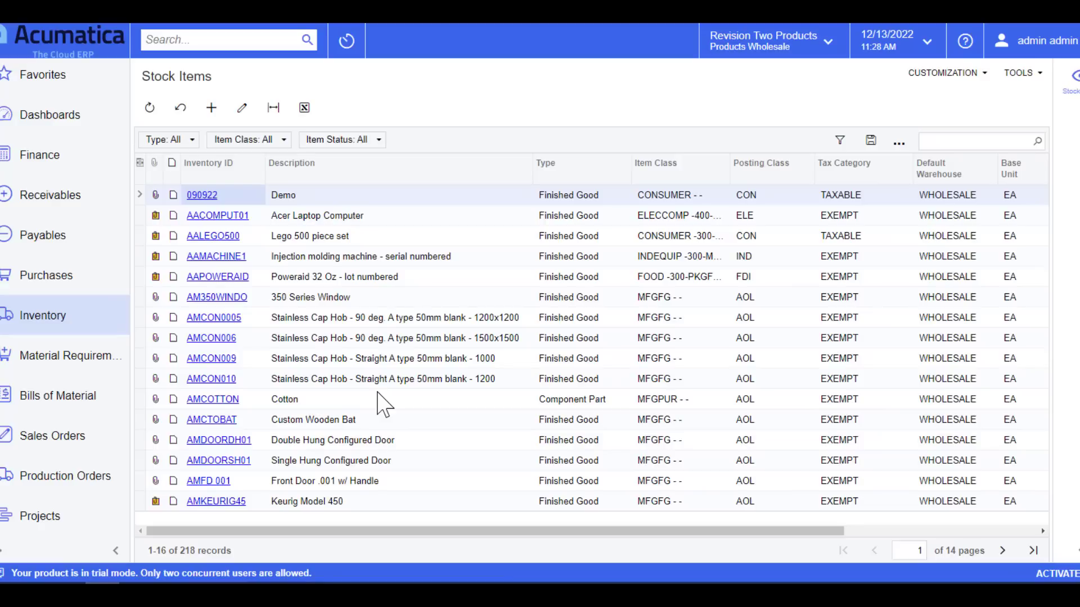
{"action": "left_click", "coordinate": [212, 484]}
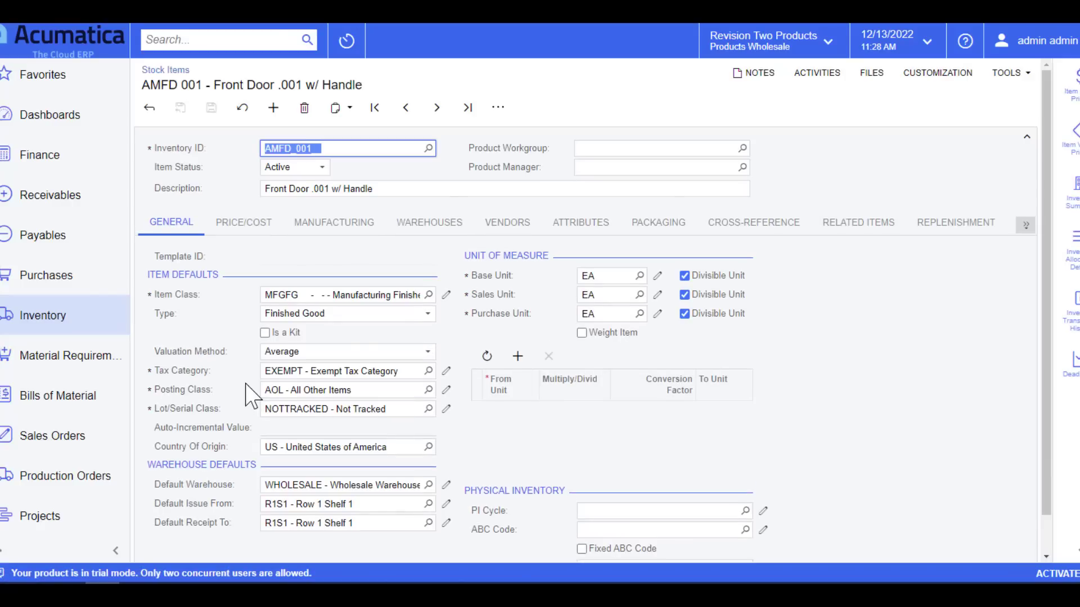
{"action": "left_click", "coordinate": [562, 225]}
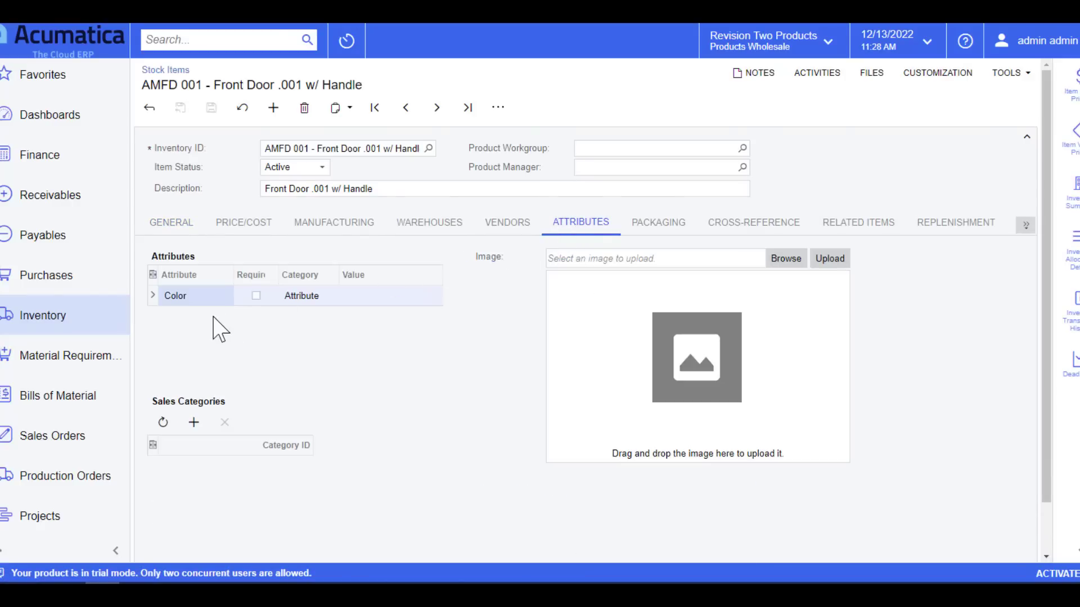
{"action": "left_click", "coordinate": [363, 298]}
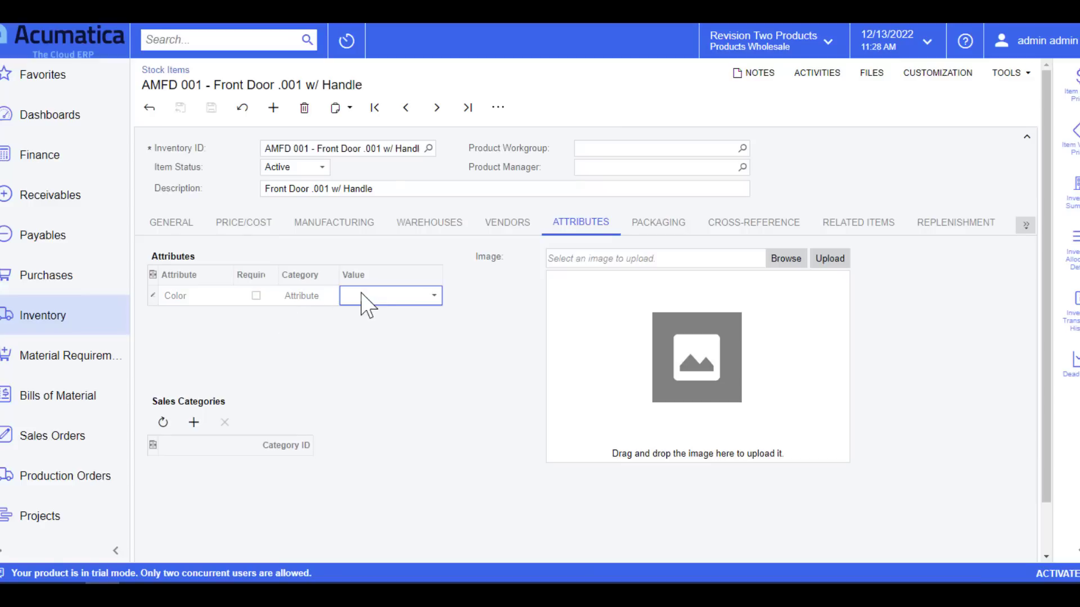
{"action": "left_click", "coordinate": [434, 298]}
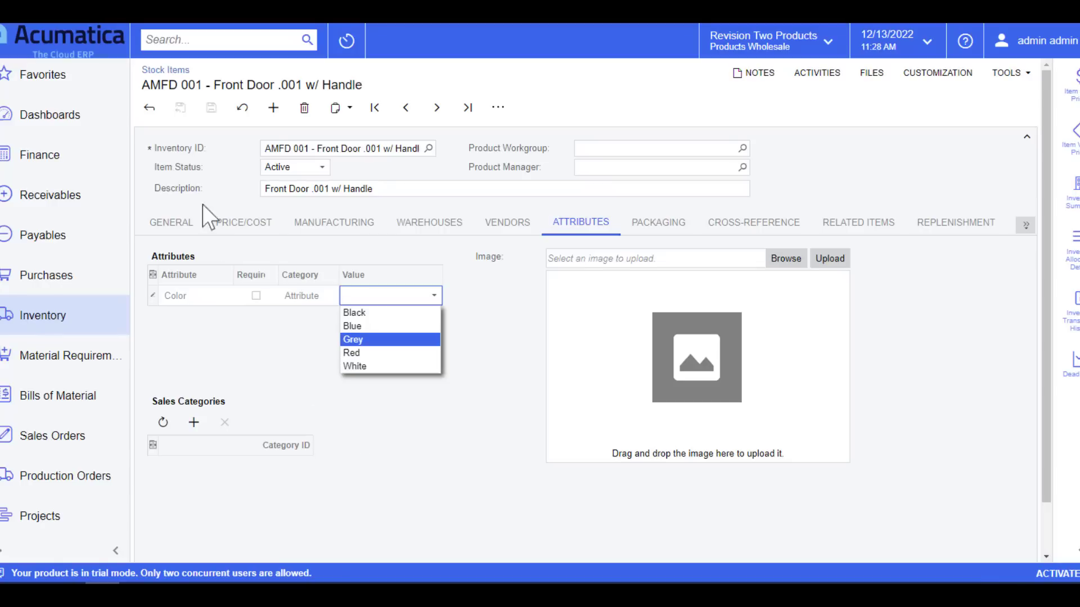
{"action": "left_click", "coordinate": [149, 108]}
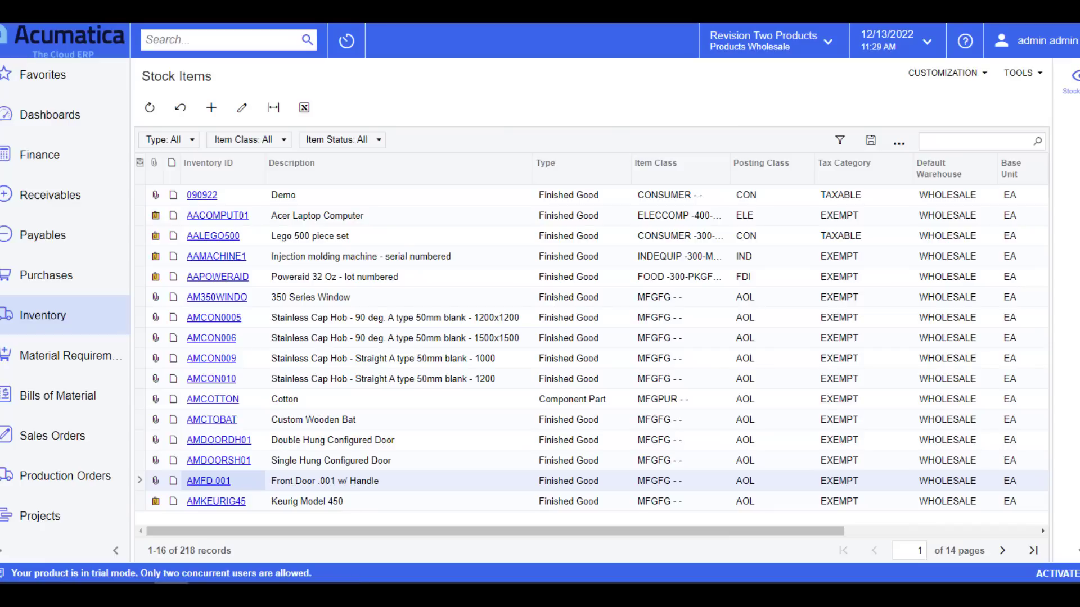
Bring Outlook forward, move it left and enlarge the window.
{"action": "key", "text": "alt+Tab"}
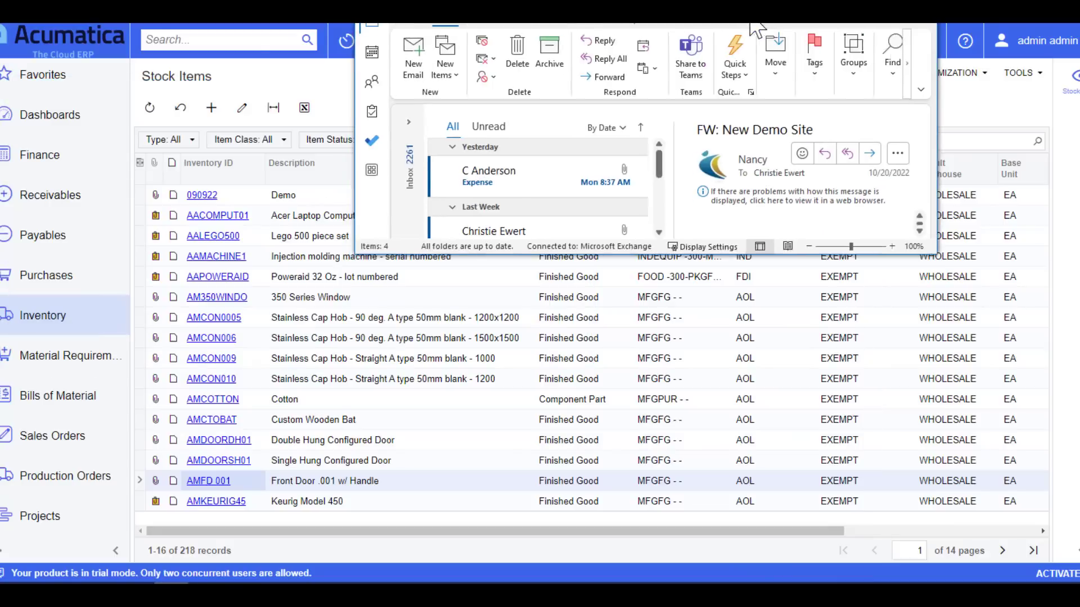
{"action": "left_click_drag", "start_coordinate": [754, 29], "coordinate": [541, 83]}
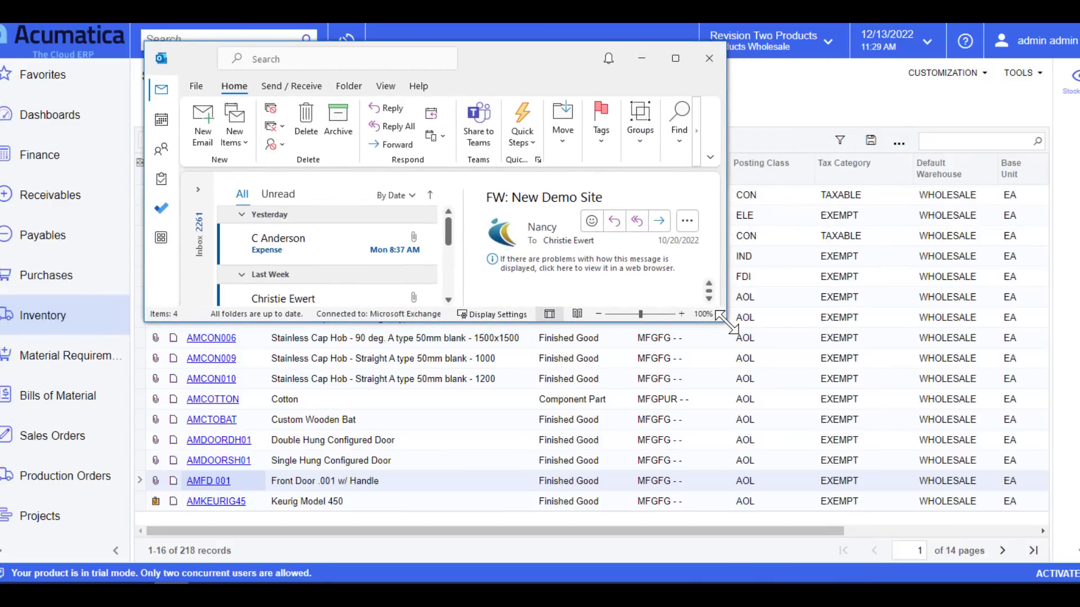
{"action": "mouse_move", "coordinate": [726, 321]}
{"action": "left_mouse_down"}
{"action": "mouse_move", "coordinate": [858, 336]}
{"action": "mouse_move", "coordinate": [854, 436]}
{"action": "mouse_move", "coordinate": [977, 460]}
{"action": "left_mouse_up"}
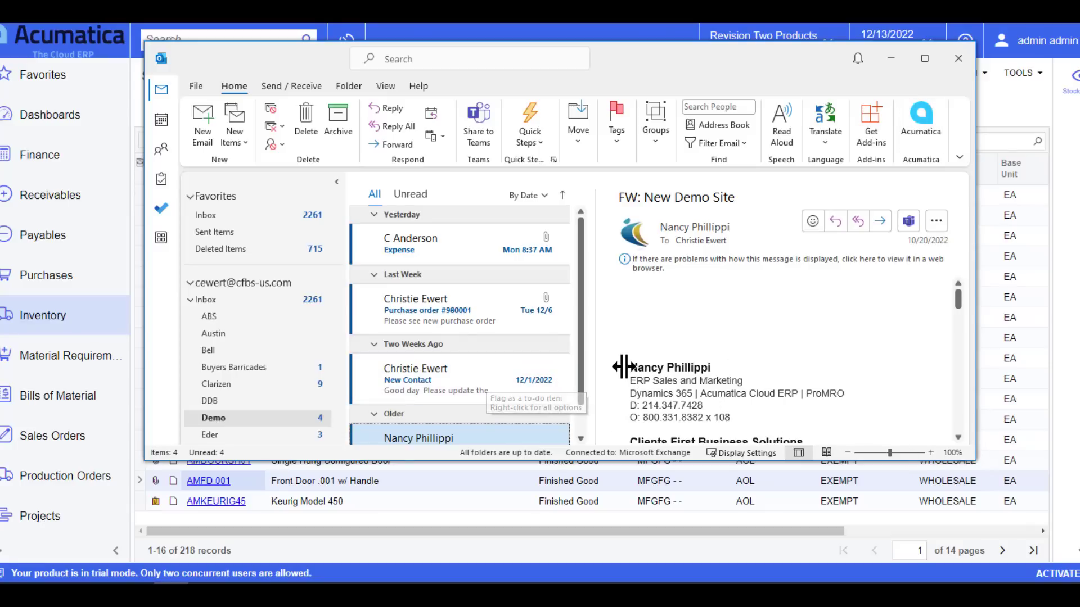
{"action": "scroll", "coordinate": [619, 371], "scroll_direction": "down", "scroll_amount": 1}
{"action": "scroll", "coordinate": [618, 371], "scroll_direction": "up", "scroll_amount": 1}
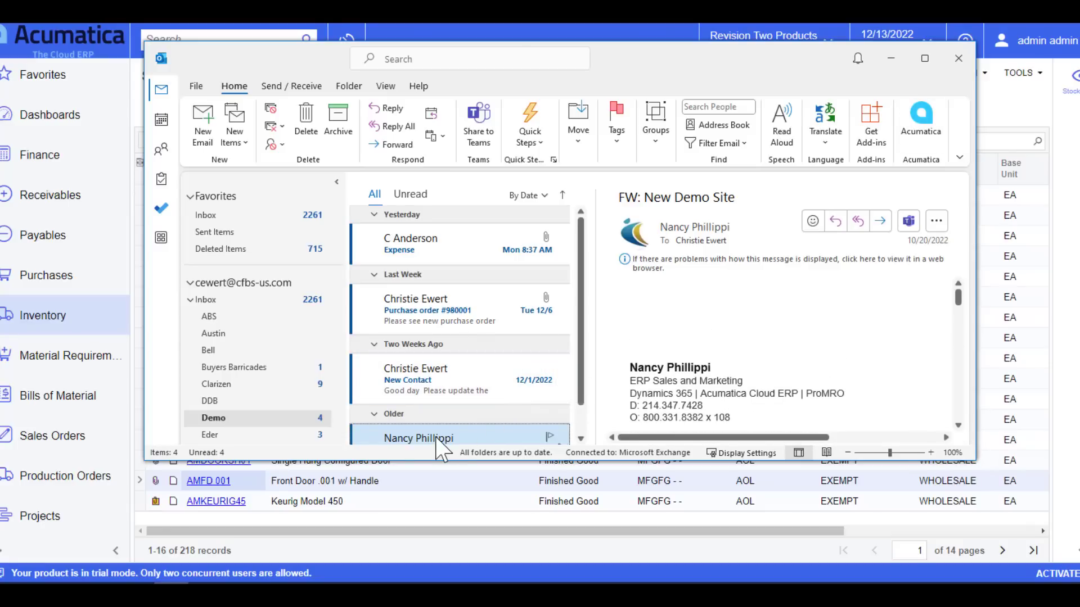
Open the Acumatica add-in for the FW: New Demo Site email and make the window larger.
{"action": "left_click", "coordinate": [921, 120]}
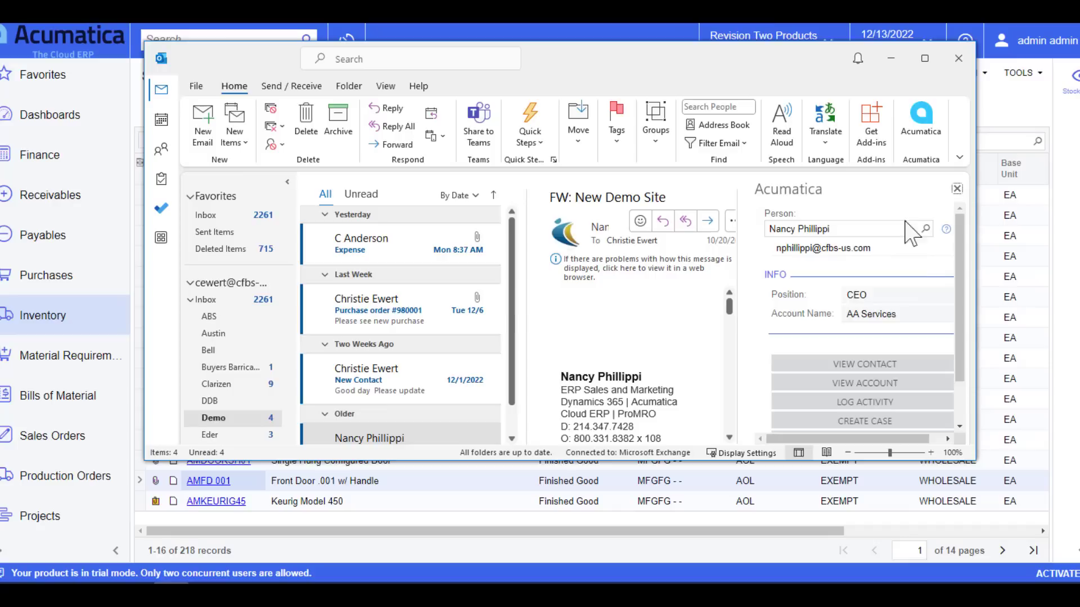
{"action": "left_click_drag", "start_coordinate": [975, 460], "coordinate": [991, 467]}
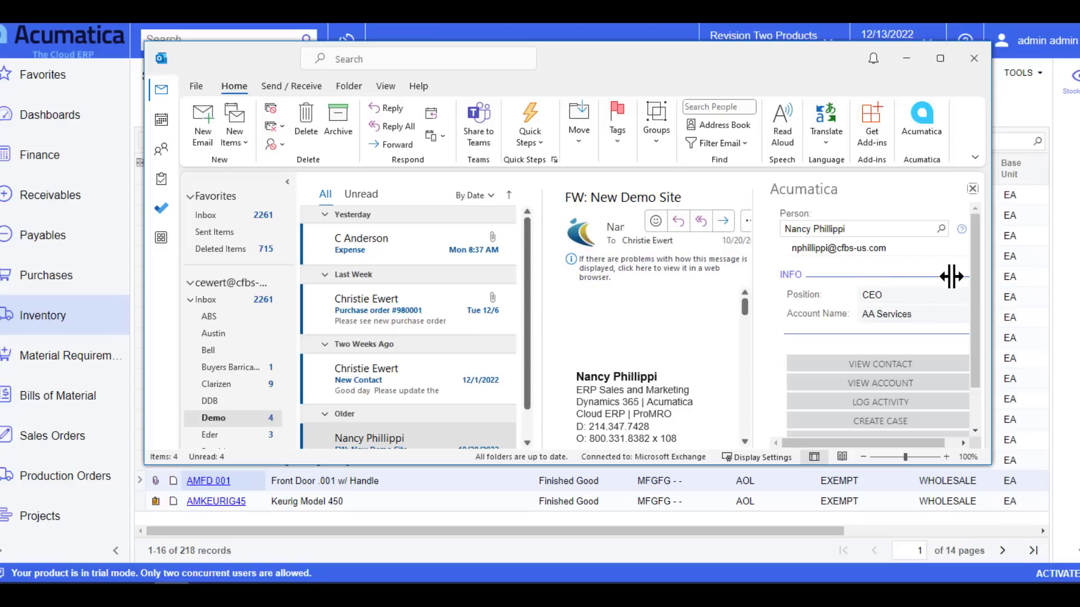
{"action": "left_click", "coordinate": [895, 315]}
{"action": "left_click_drag", "start_coordinate": [990, 465], "coordinate": [996, 511]}
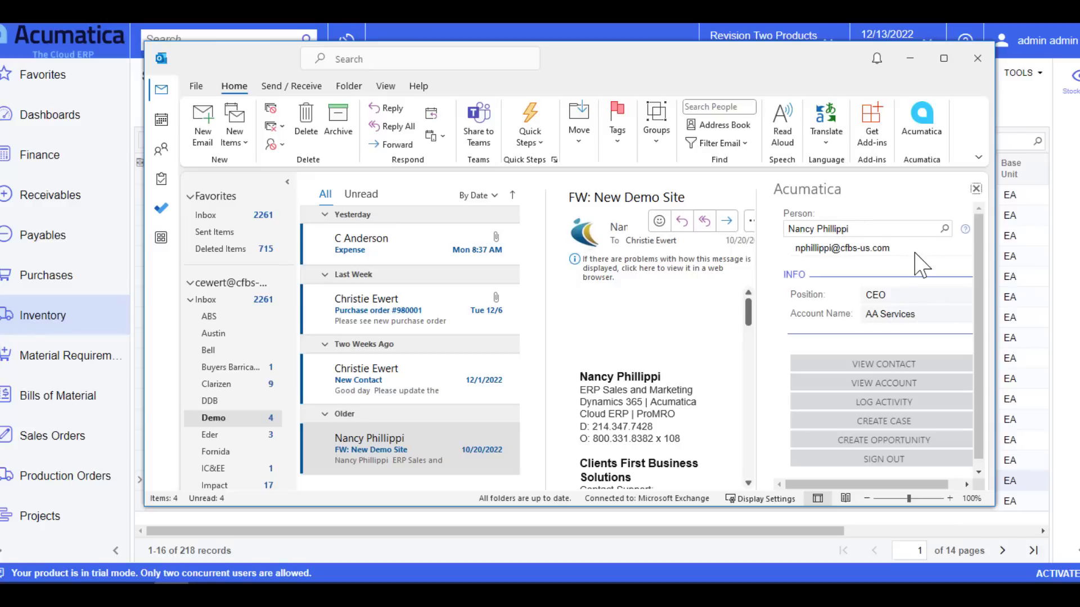
Create an Acumatica contact for the New Contact sender: Position VP of Marketing, account AACUSTOMER (Alta Ace).
{"action": "left_click", "coordinate": [364, 399]}
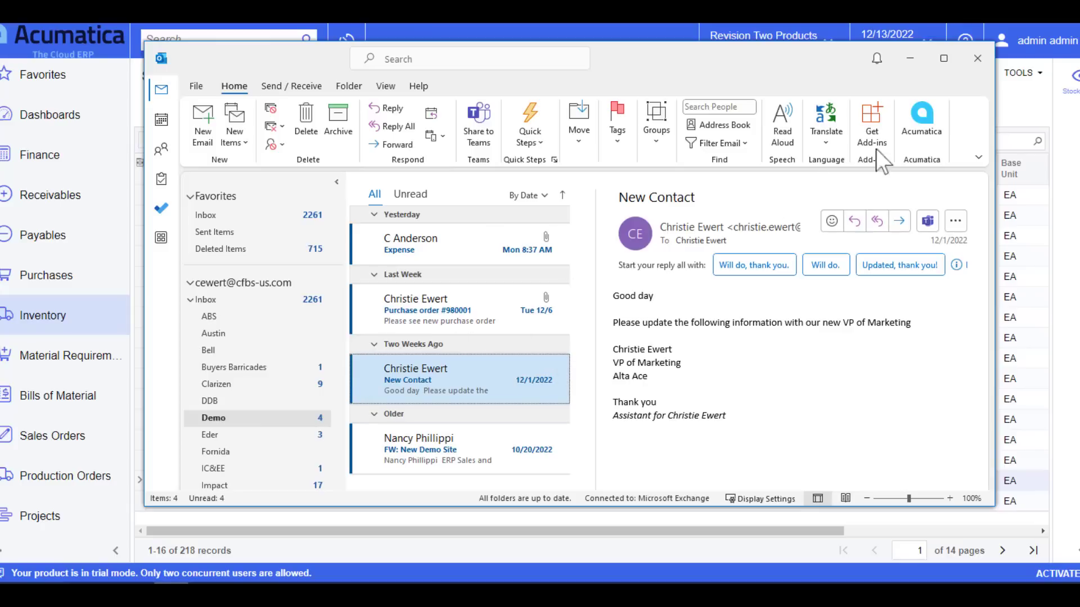
{"action": "left_click", "coordinate": [921, 119]}
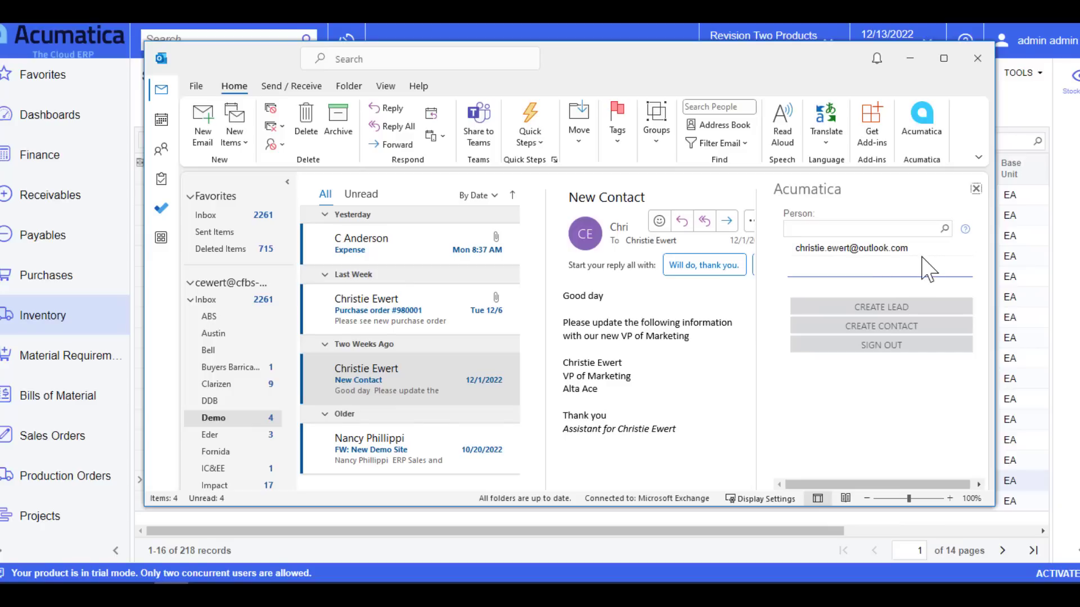
{"action": "left_click", "coordinate": [906, 326]}
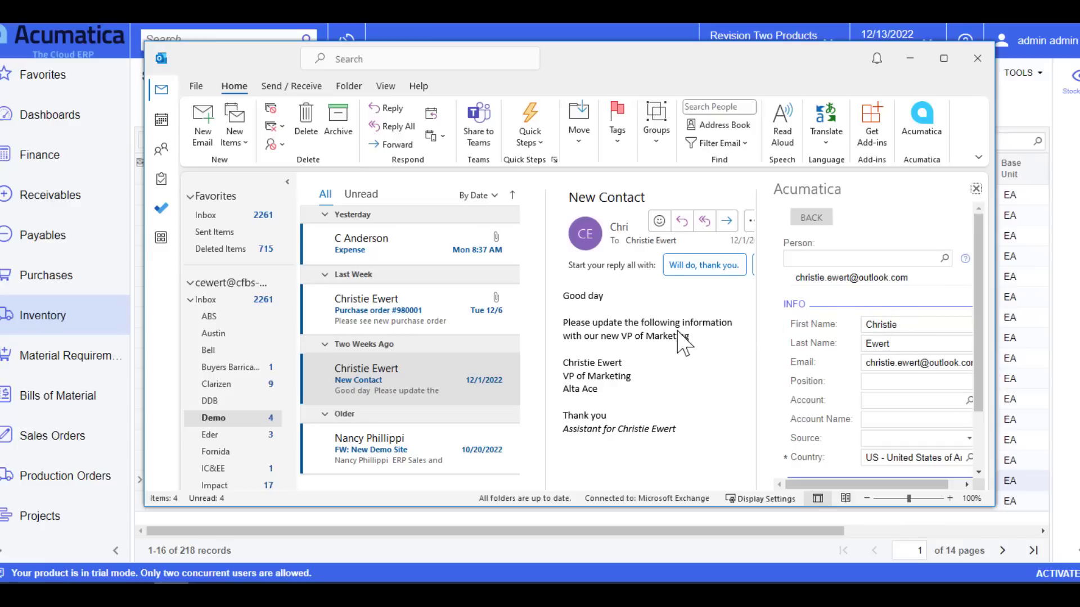
{"action": "left_click_drag", "start_coordinate": [682, 337], "coordinate": [879, 382]}
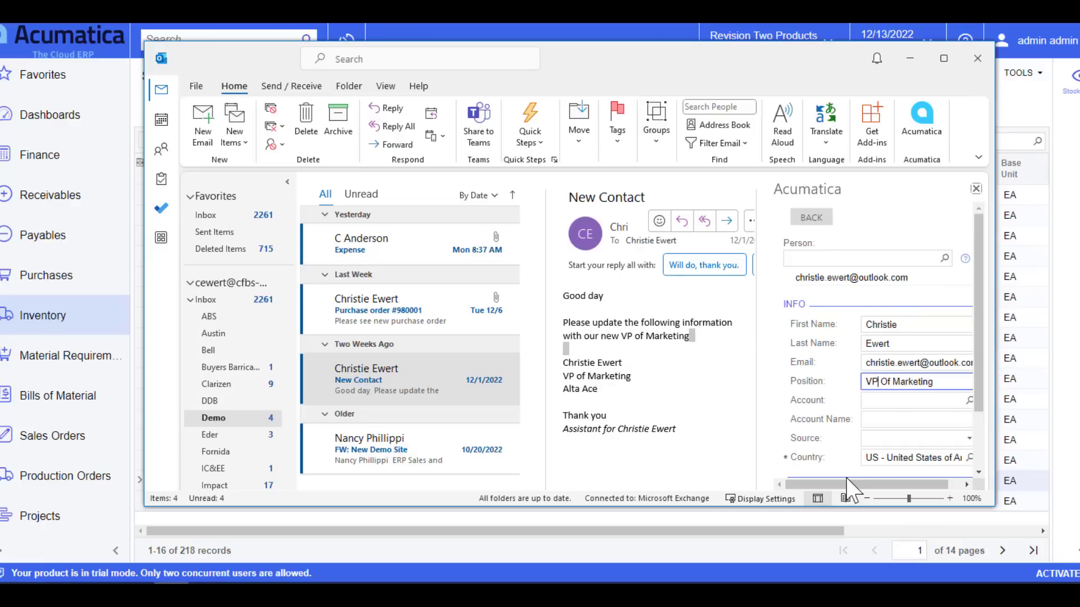
{"action": "left_click", "coordinate": [968, 400]}
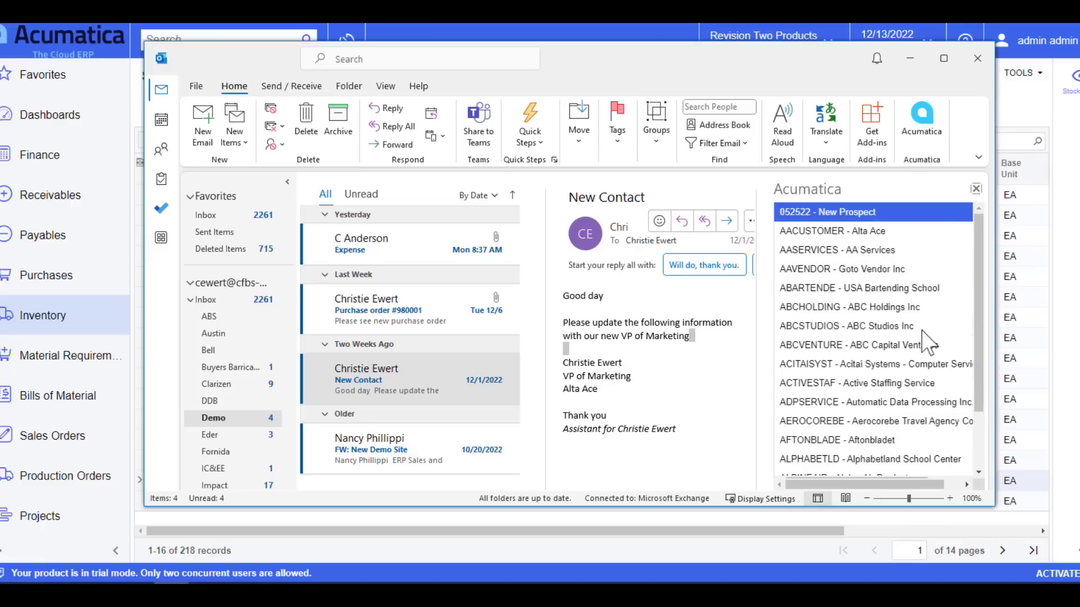
{"action": "left_click", "coordinate": [853, 231]}
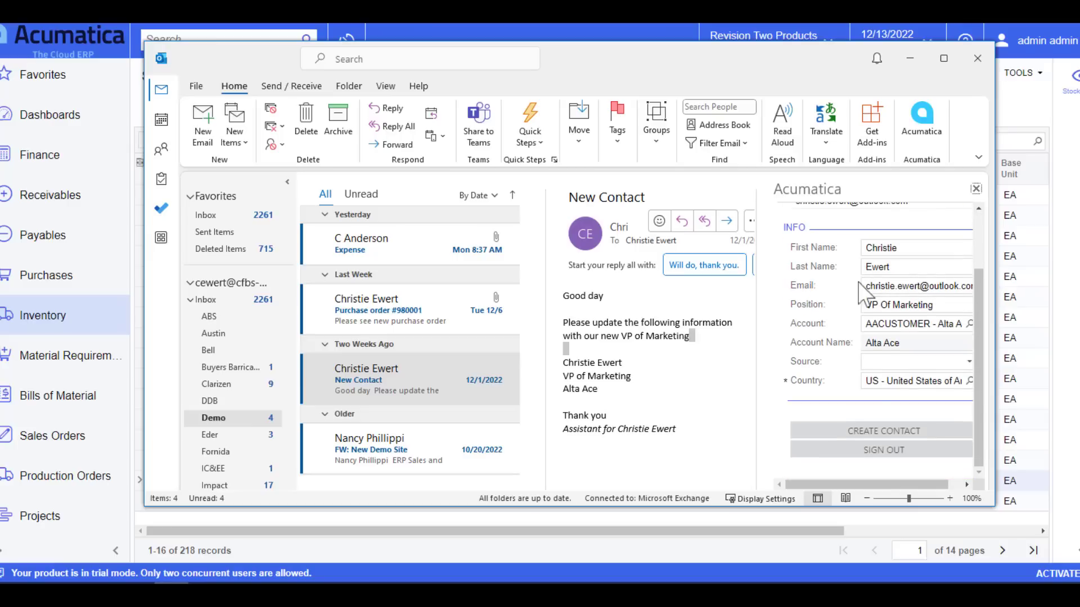
{"action": "left_click", "coordinate": [882, 433]}
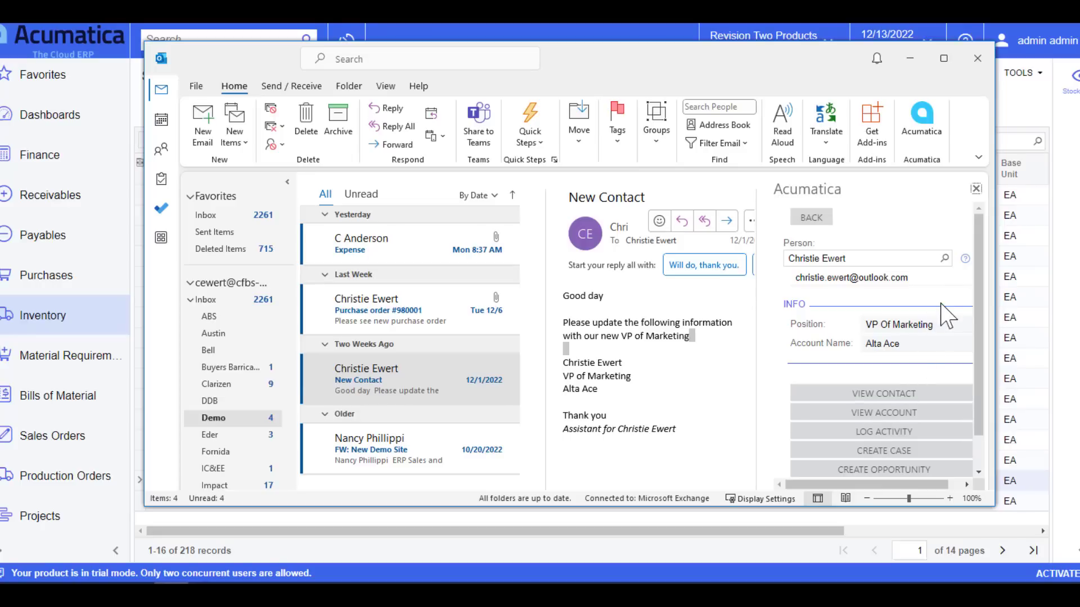
{"action": "scroll", "coordinate": [948, 317], "scroll_direction": "down", "scroll_amount": 1}
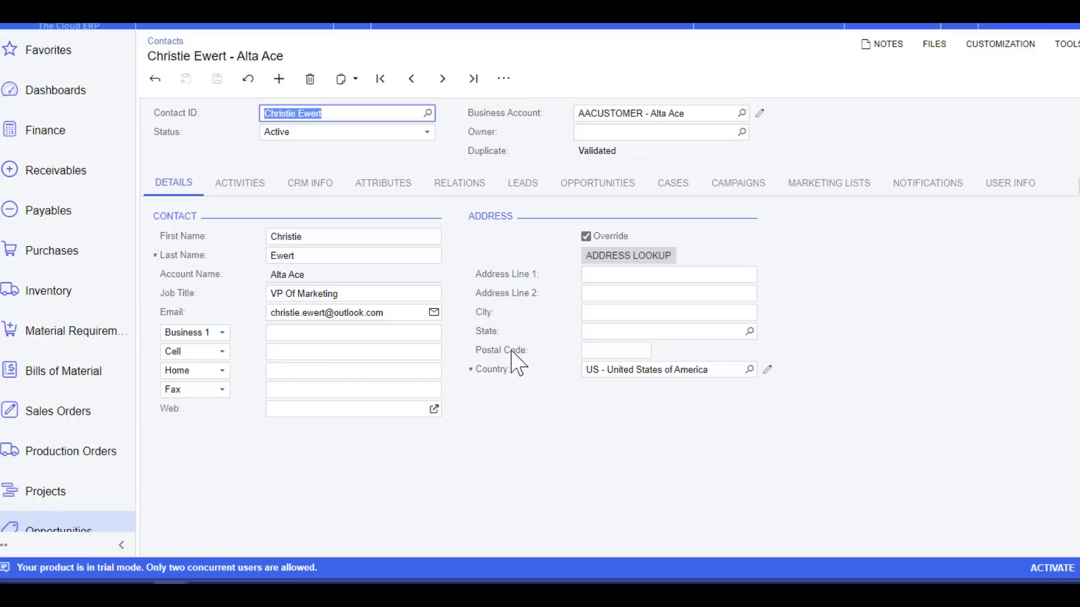
Select the New Contact email in Outlook, then check the contact's attached file New Contact.msg.
{"action": "key", "text": "alt+Tab"}
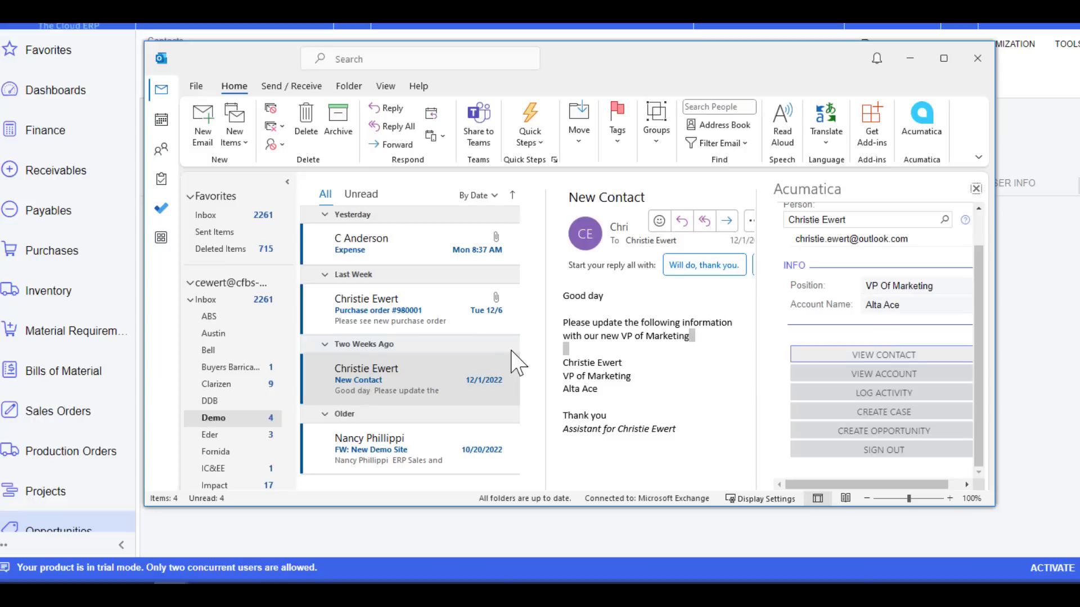
{"action": "left_click_drag", "start_coordinate": [627, 72], "coordinate": [564, 75]}
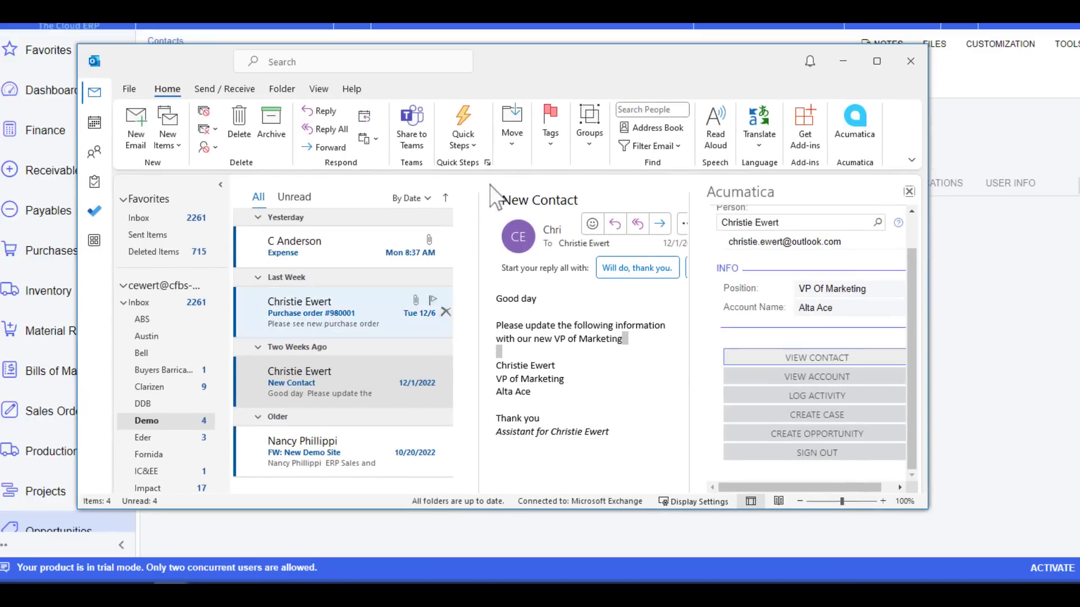
{"action": "left_click", "coordinate": [365, 377]}
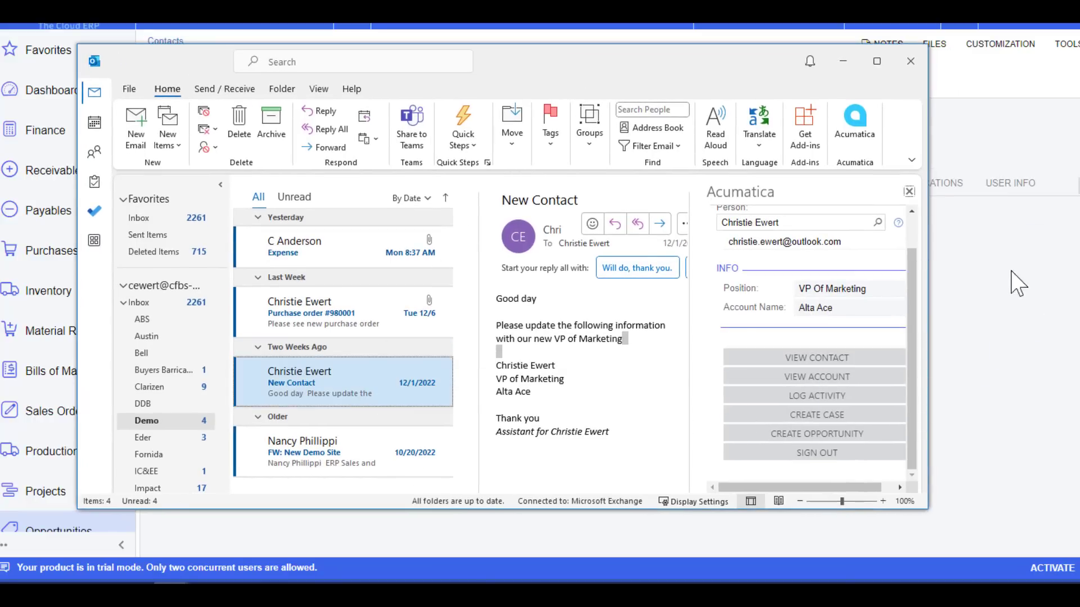
{"action": "left_click", "coordinate": [1018, 284]}
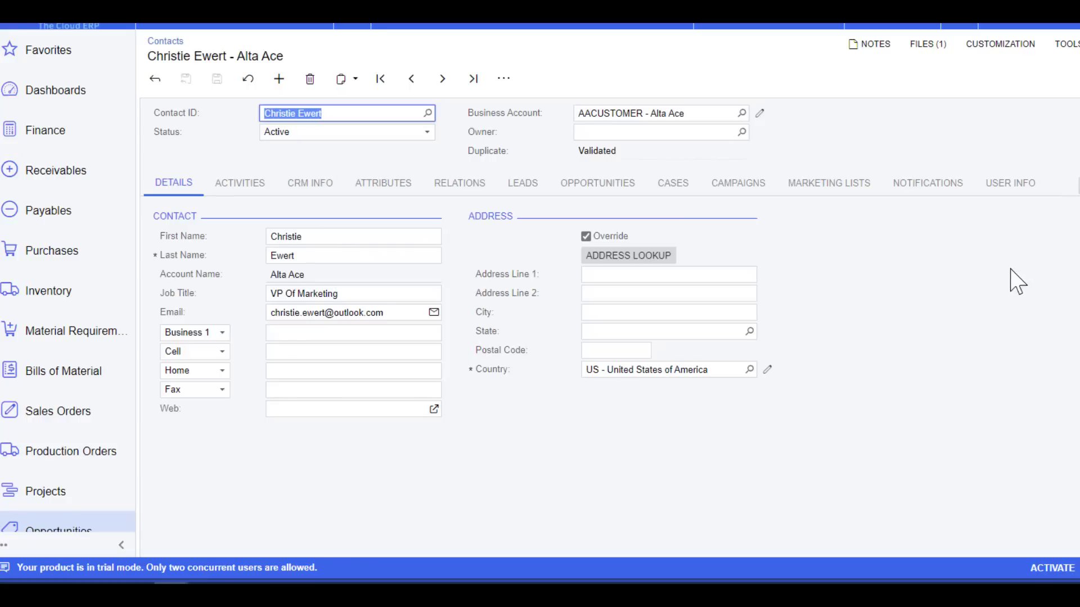
{"action": "left_click", "coordinate": [928, 51]}
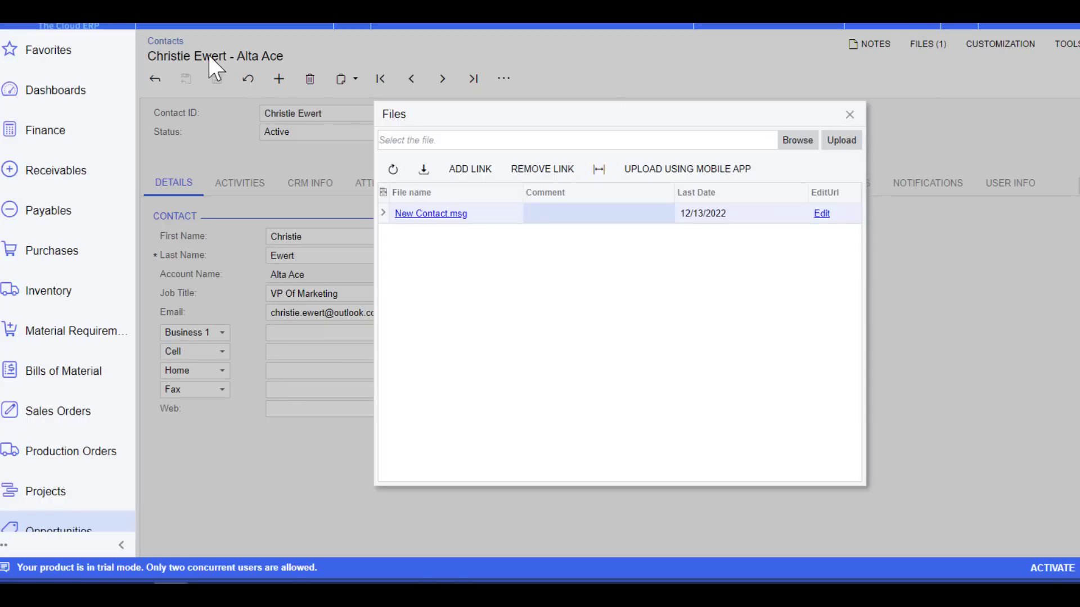
{"action": "left_click", "coordinate": [850, 114]}
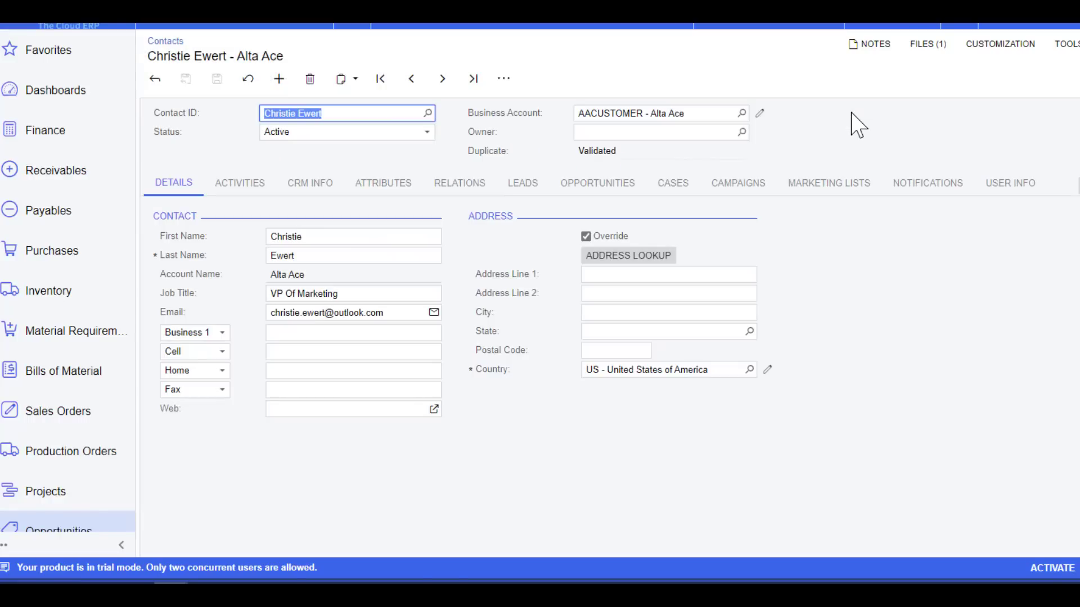